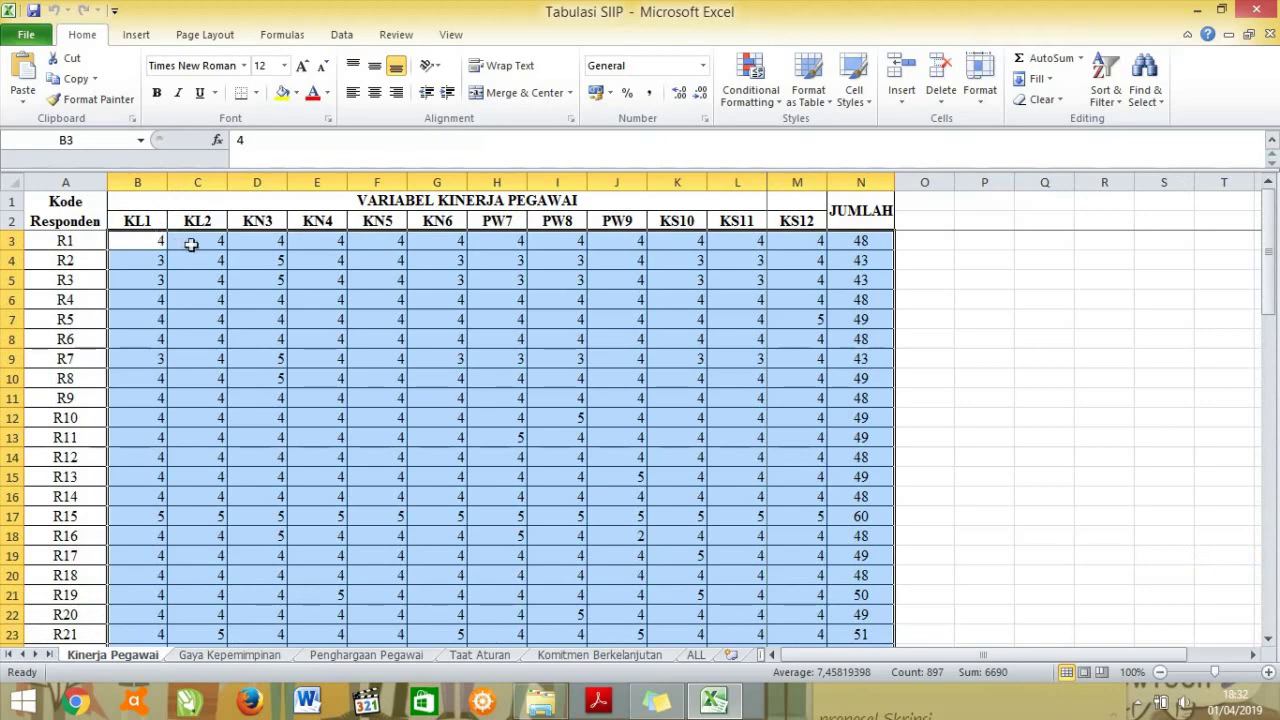
# Review the Kinerja Pegawai, Gaya Kepemimpinan and Penghargaan Pegawai sheets, ending on the Kinerja Pegawai sheet.
pyautogui.click(424, 200)
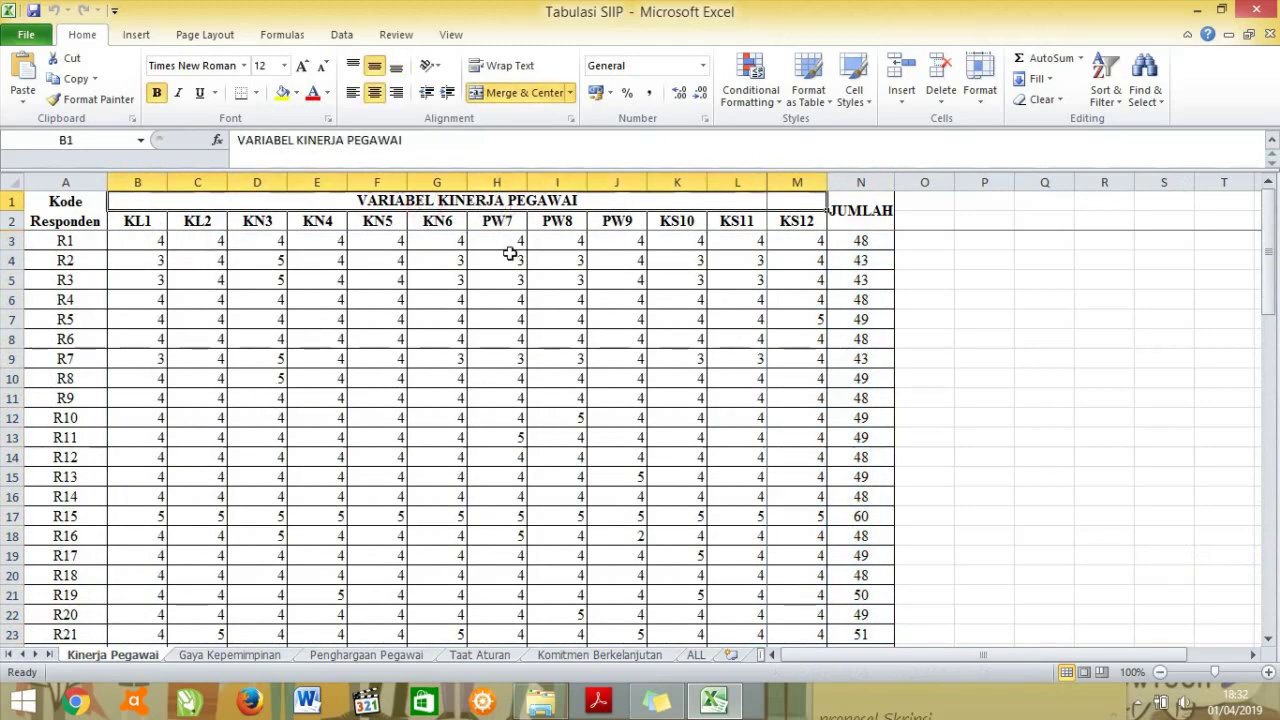
pyautogui.click(210, 657)
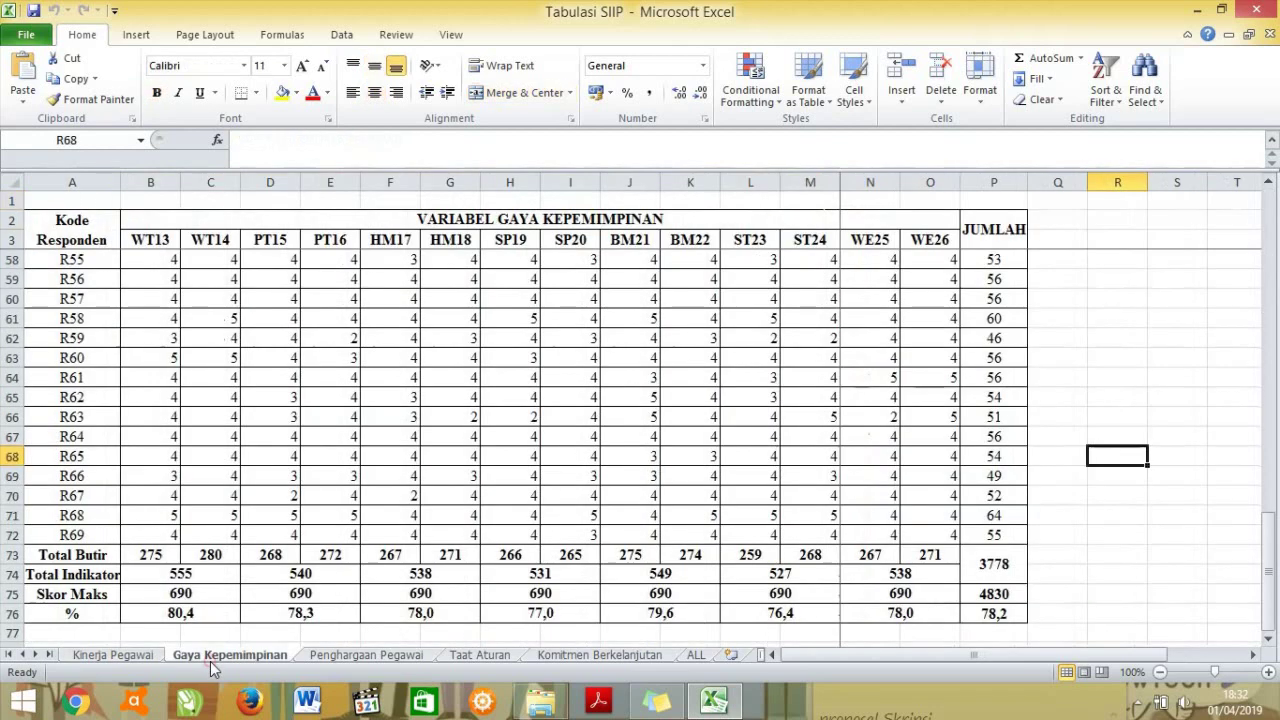
pyautogui.click(385, 655)
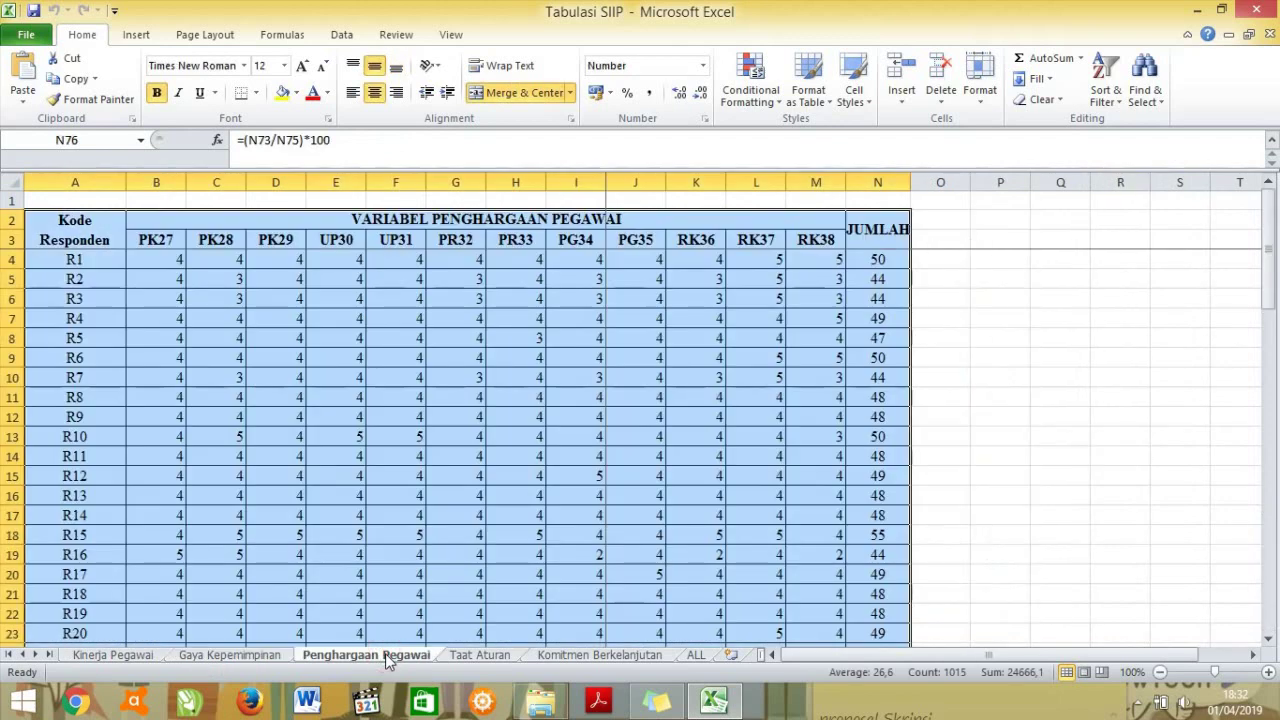
pyautogui.click(115, 658)
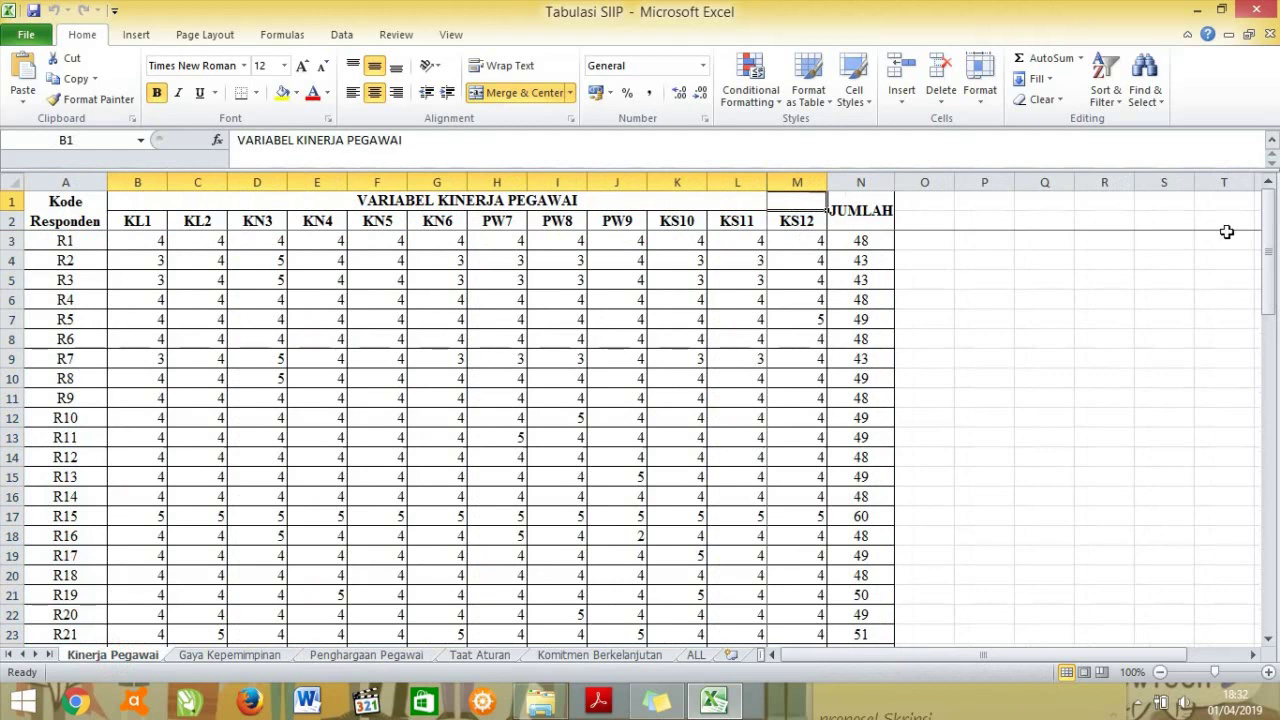
pyautogui.click(1266, 248)
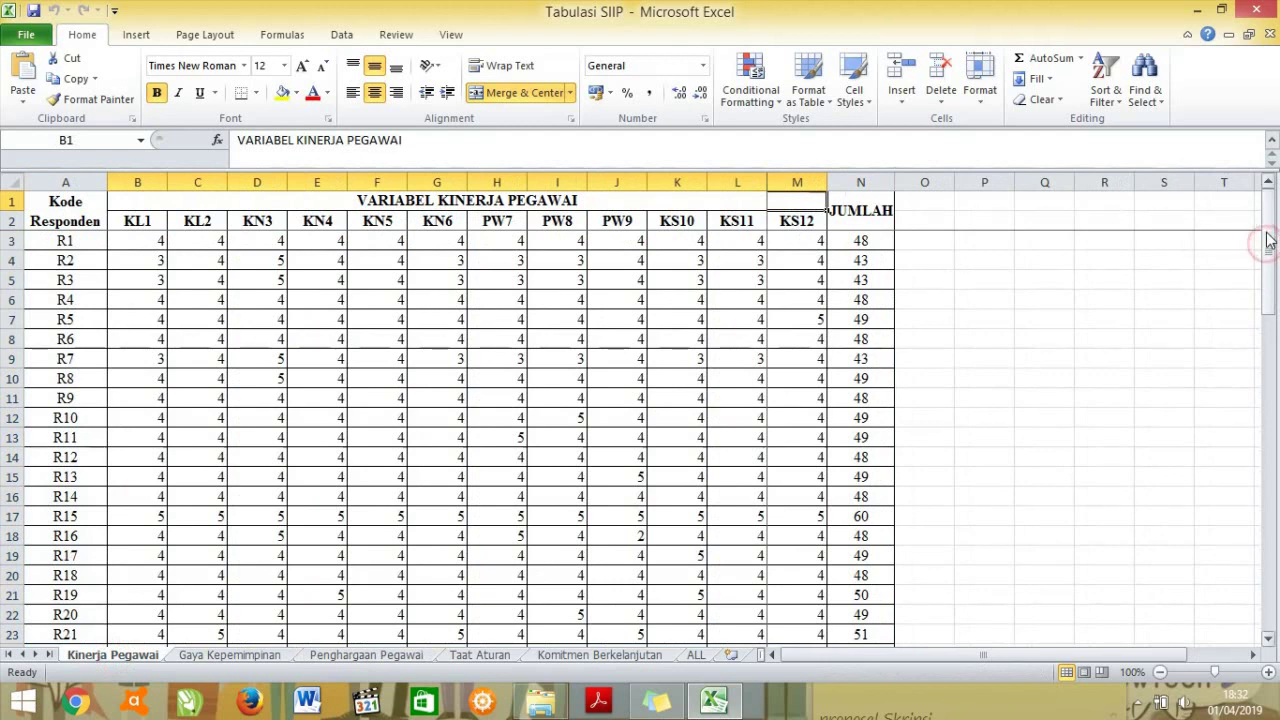
# Examine the Variabel Kinerja Pegawai heading and its item codes KL1 through KS12 in row 2.
pyautogui.click(457, 200)
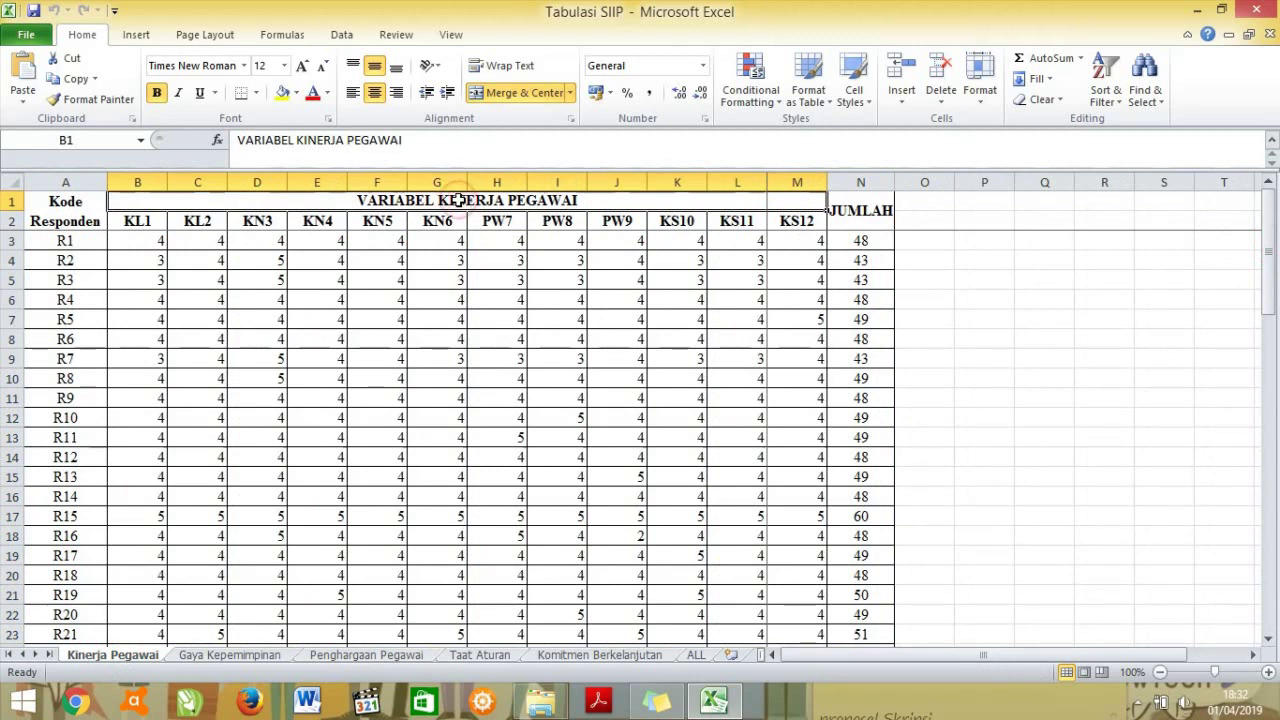
pyautogui.click(150, 222)
pyautogui.click(198, 221)
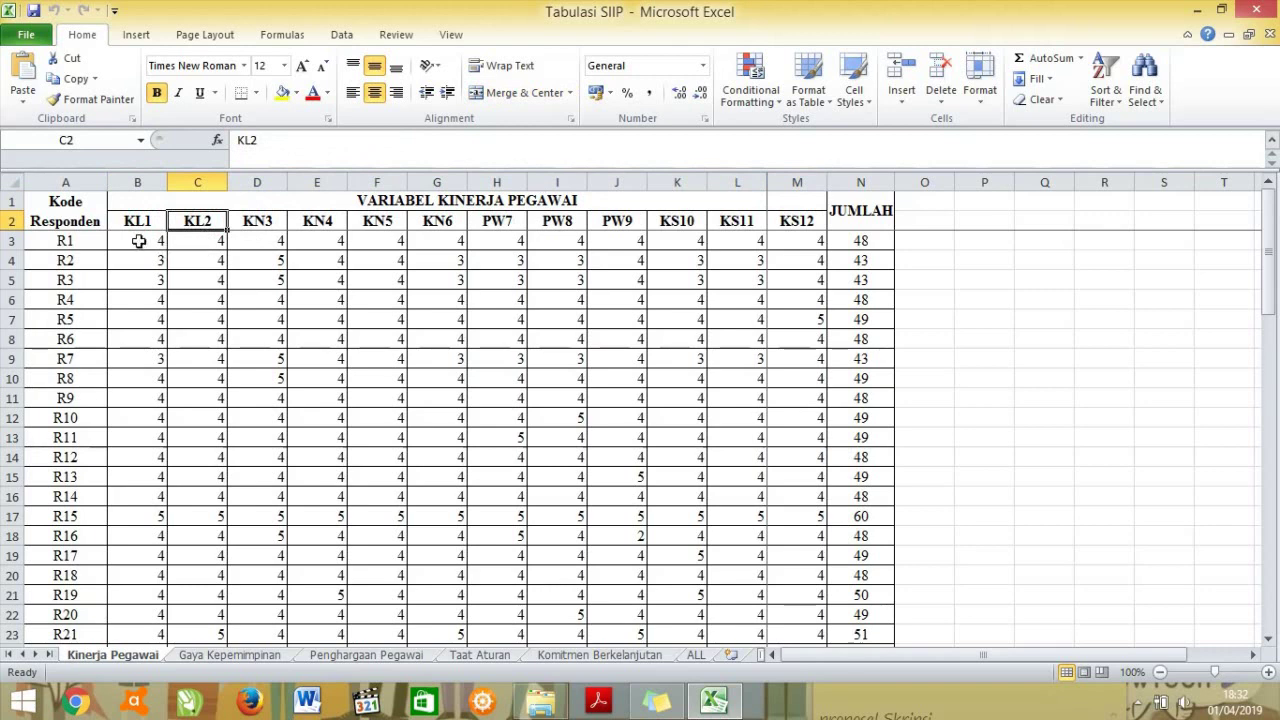
pyautogui.moveTo(137, 221); pyautogui.dragTo(822, 224)
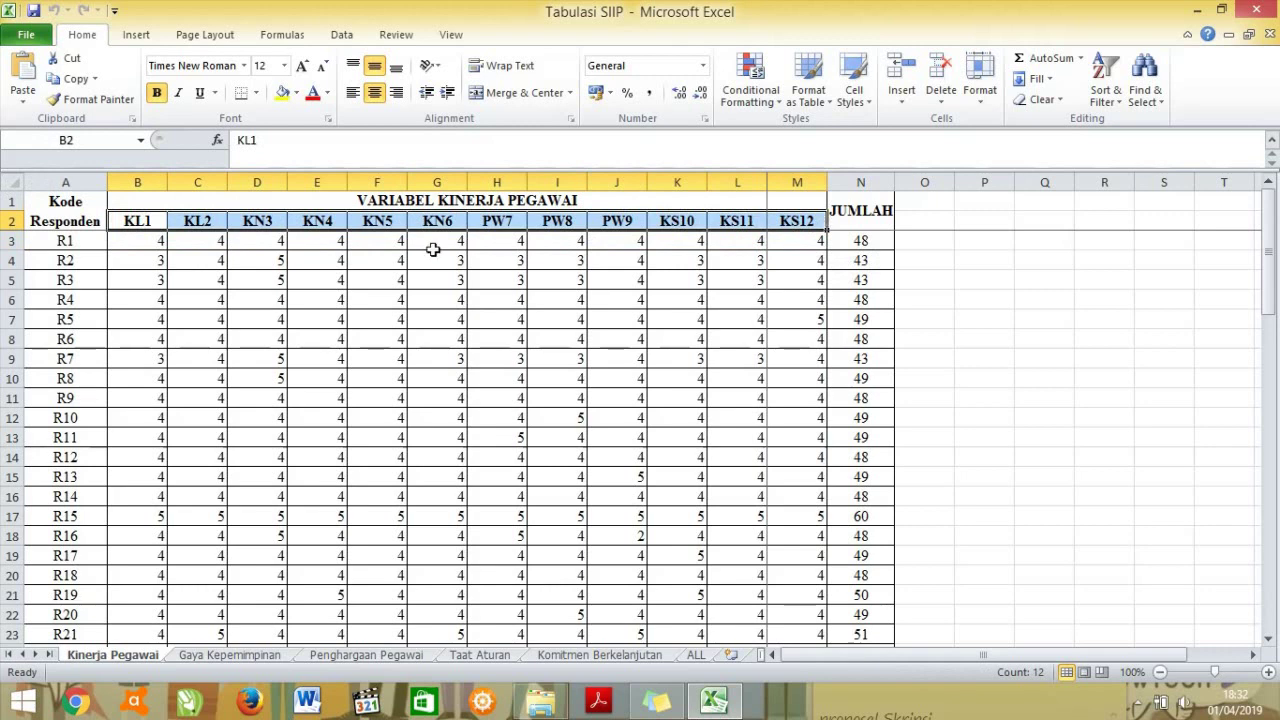
pyautogui.click(136, 241)
pyautogui.click(130, 223)
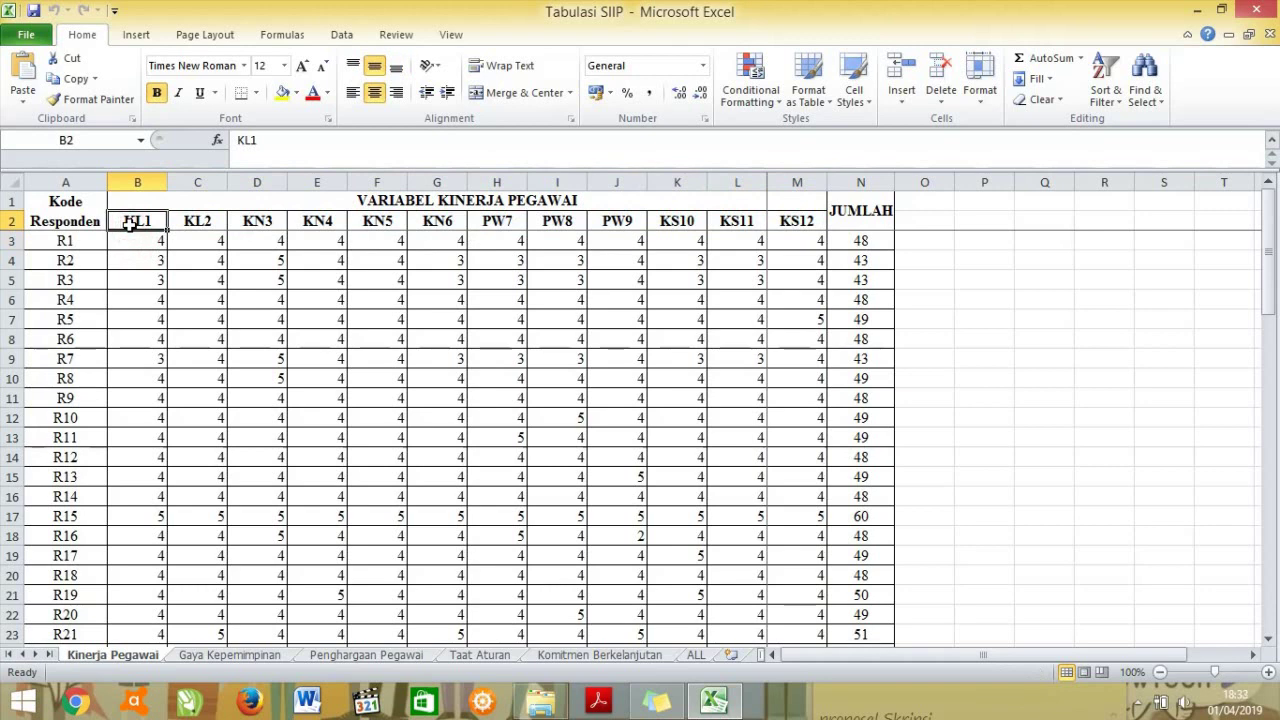
pyautogui.click(207, 220)
pyautogui.click(151, 223)
# Search the computer for SPSS and start it with an empty dataset in the Data Editor.
pyautogui.press('super')
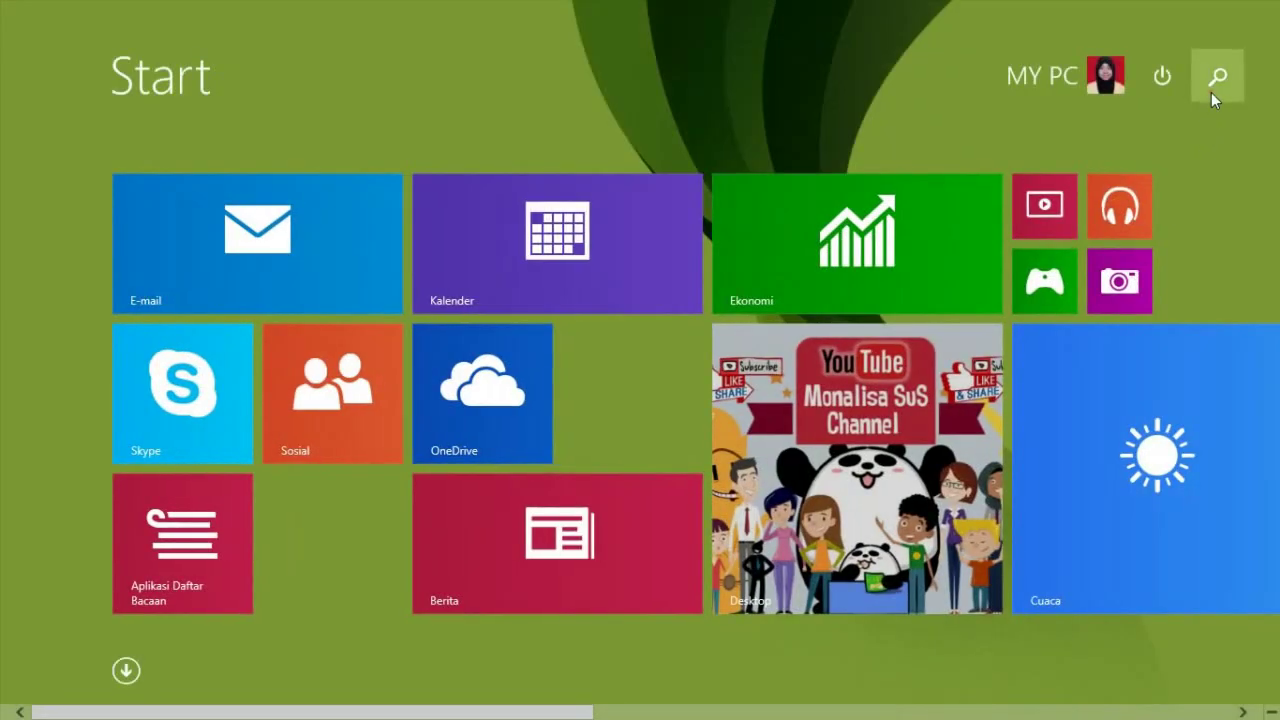
pyautogui.click(1211, 92)
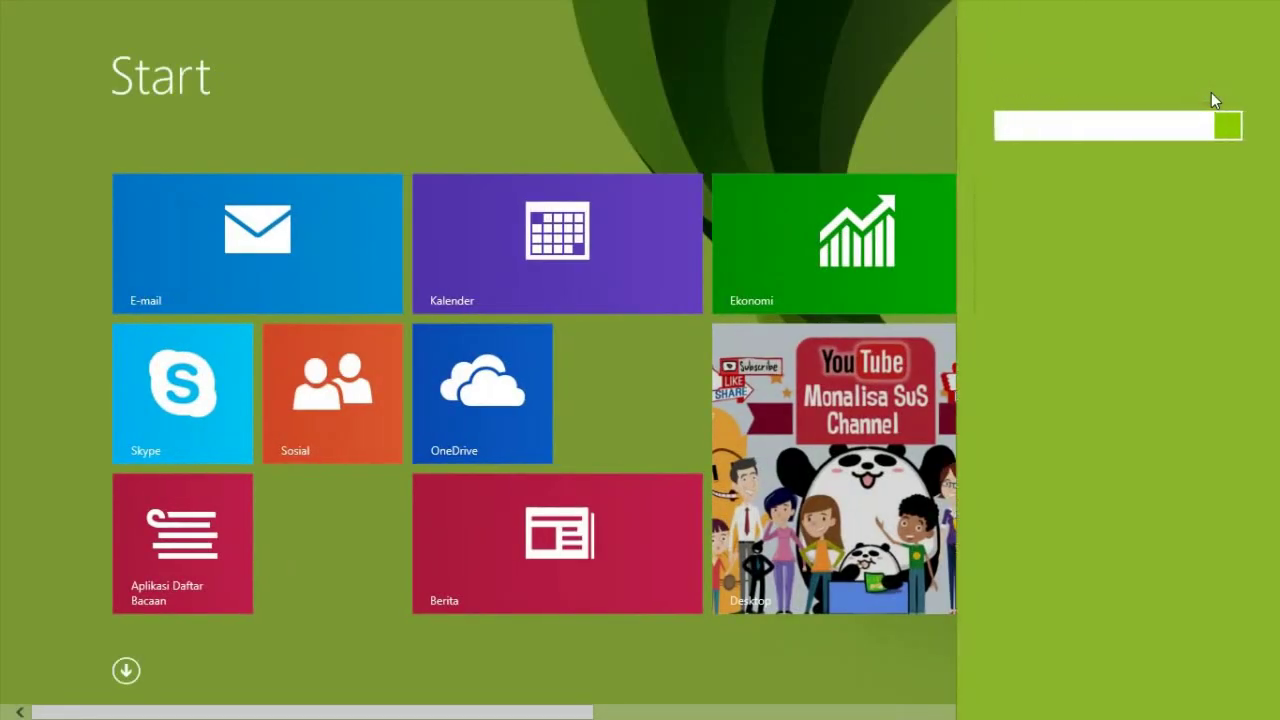
pyautogui.write('SPSS')
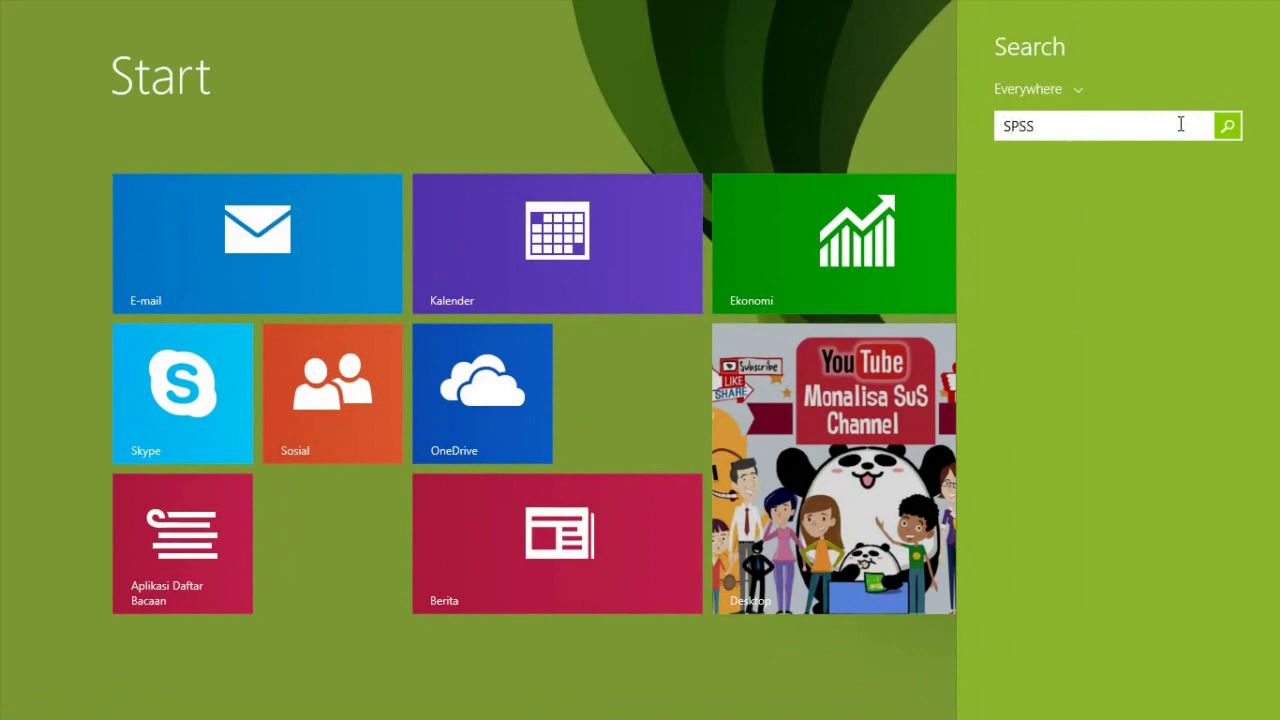
pyautogui.press('Escape')
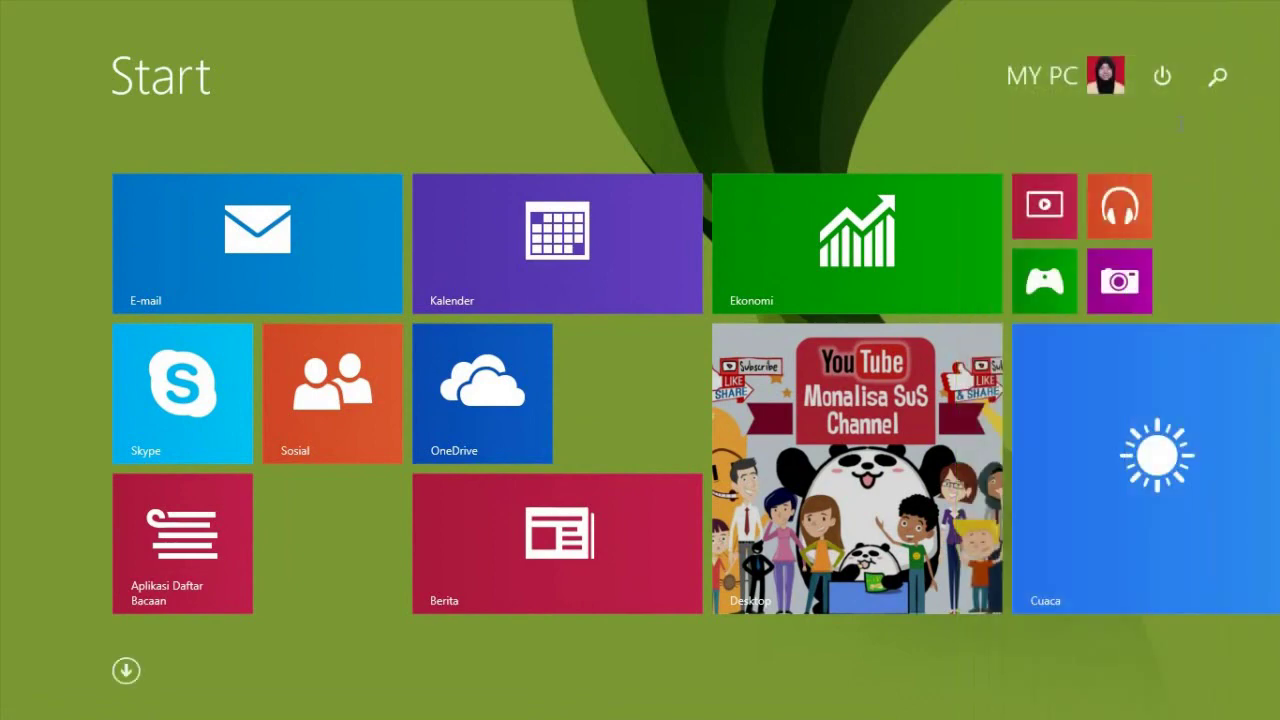
pyautogui.press('Escape')
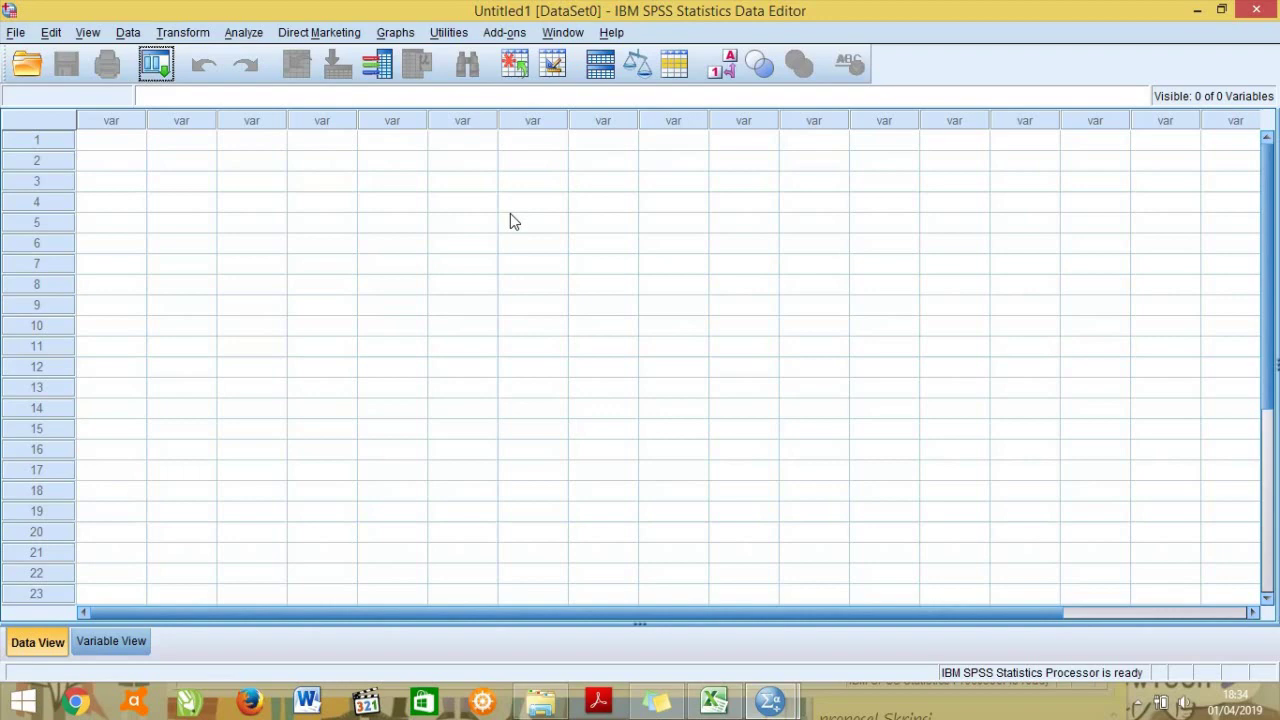
# Show the empty dataset's variable definitions, check the item codes in the Tabulasi SIIP workbook, and return to the SPSS Data Editor.
pyautogui.doubleClick(137, 118)
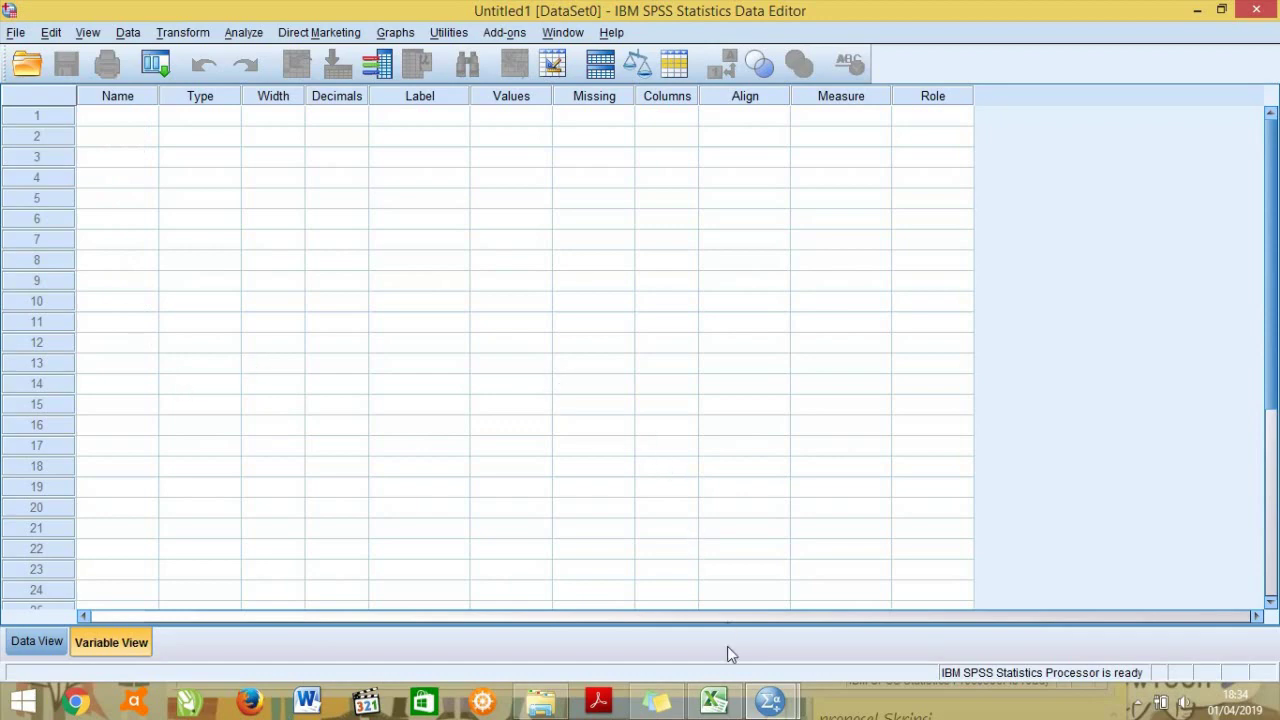
pyautogui.moveTo(714, 700)
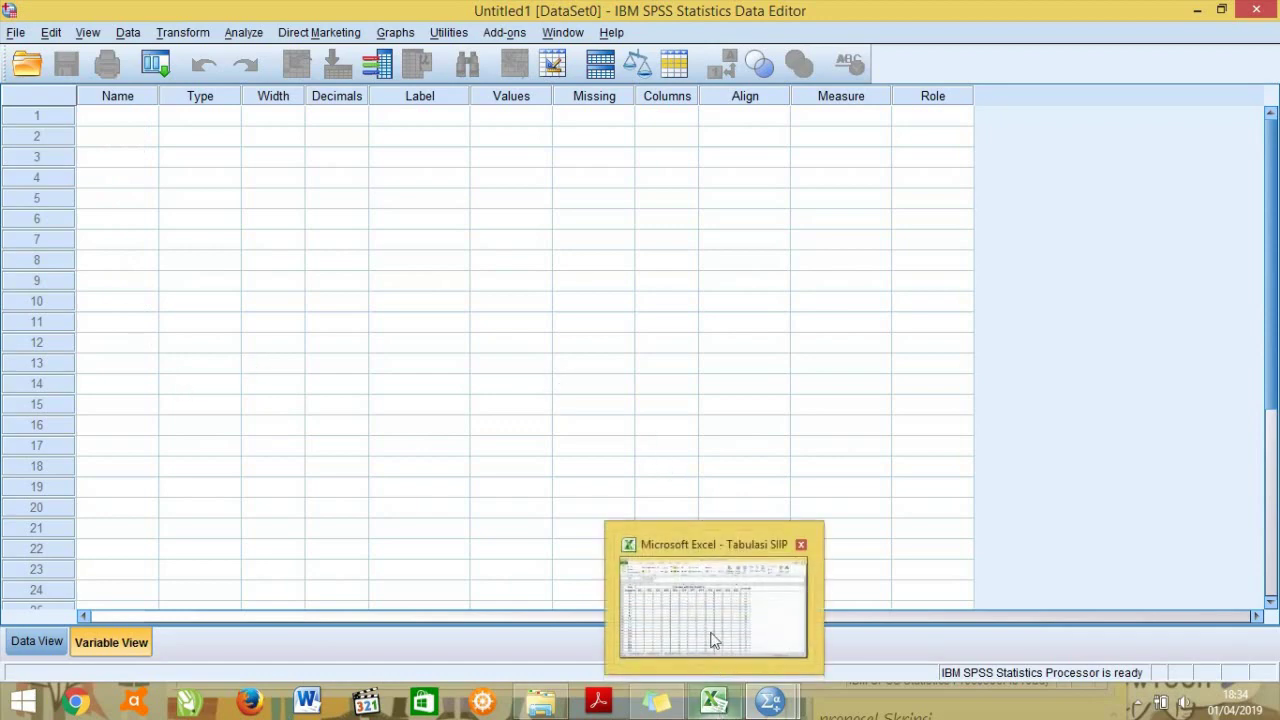
pyautogui.moveTo(688, 600)
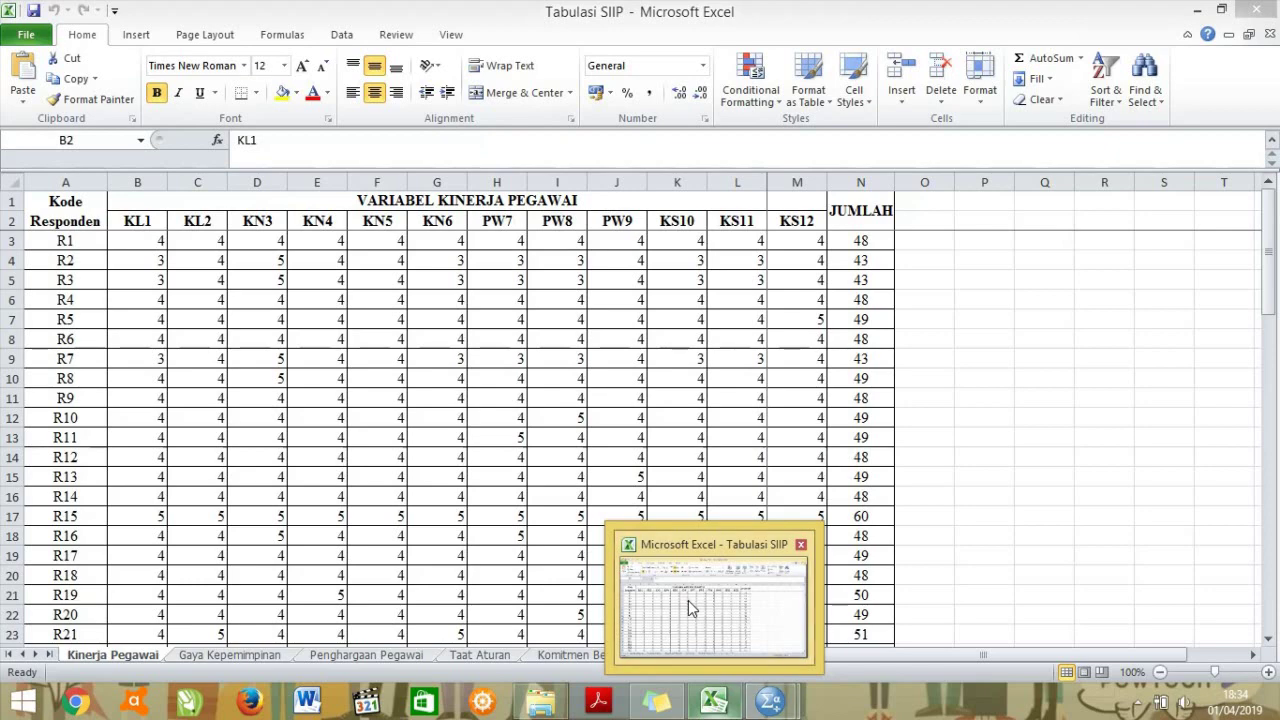
pyautogui.click(688, 600)
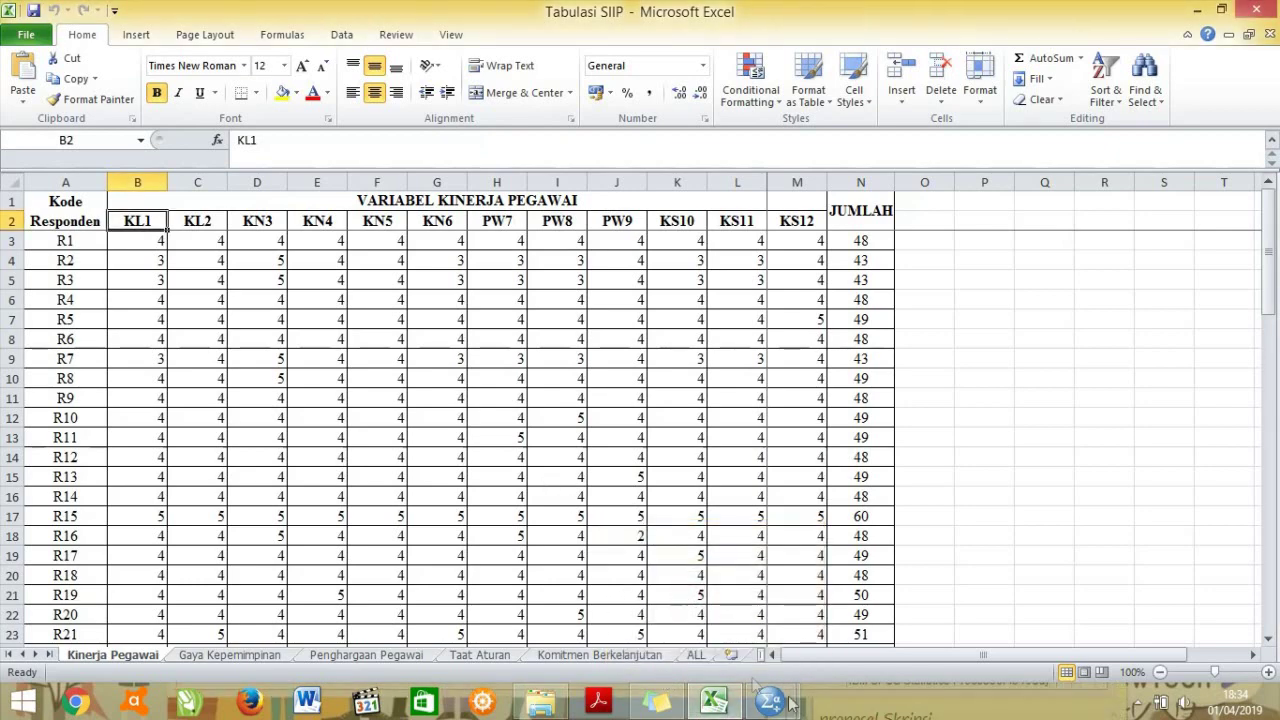
pyautogui.moveTo(770, 700)
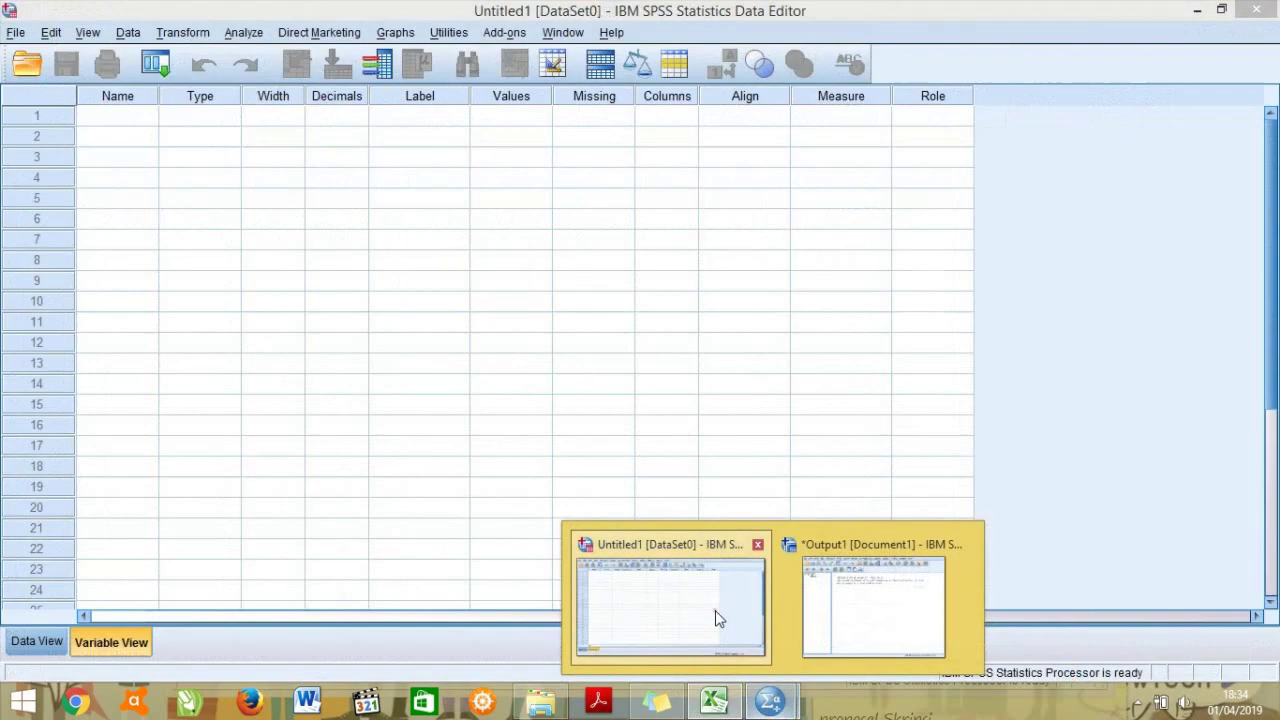
pyautogui.click(715, 615)
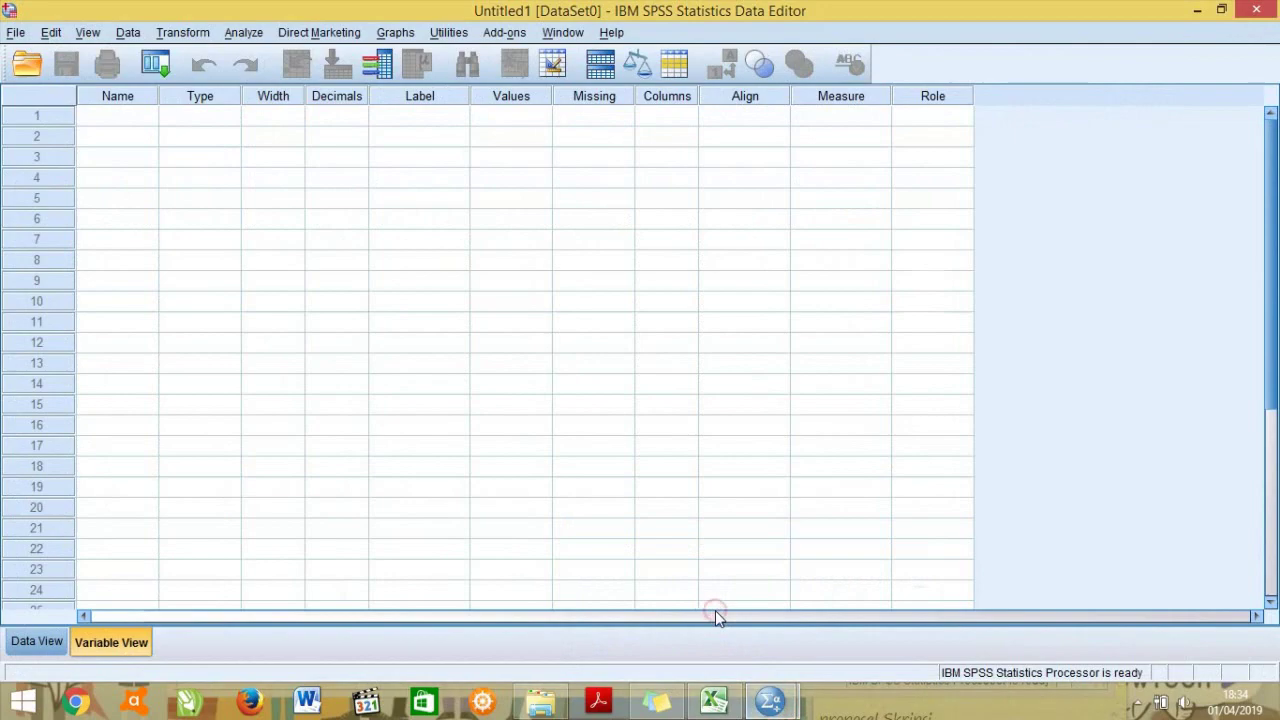
# Reduce the Data Editor to a floating, widened window placed beneath the workbook's item-code row so both are readable.
pyautogui.click(1222, 10)
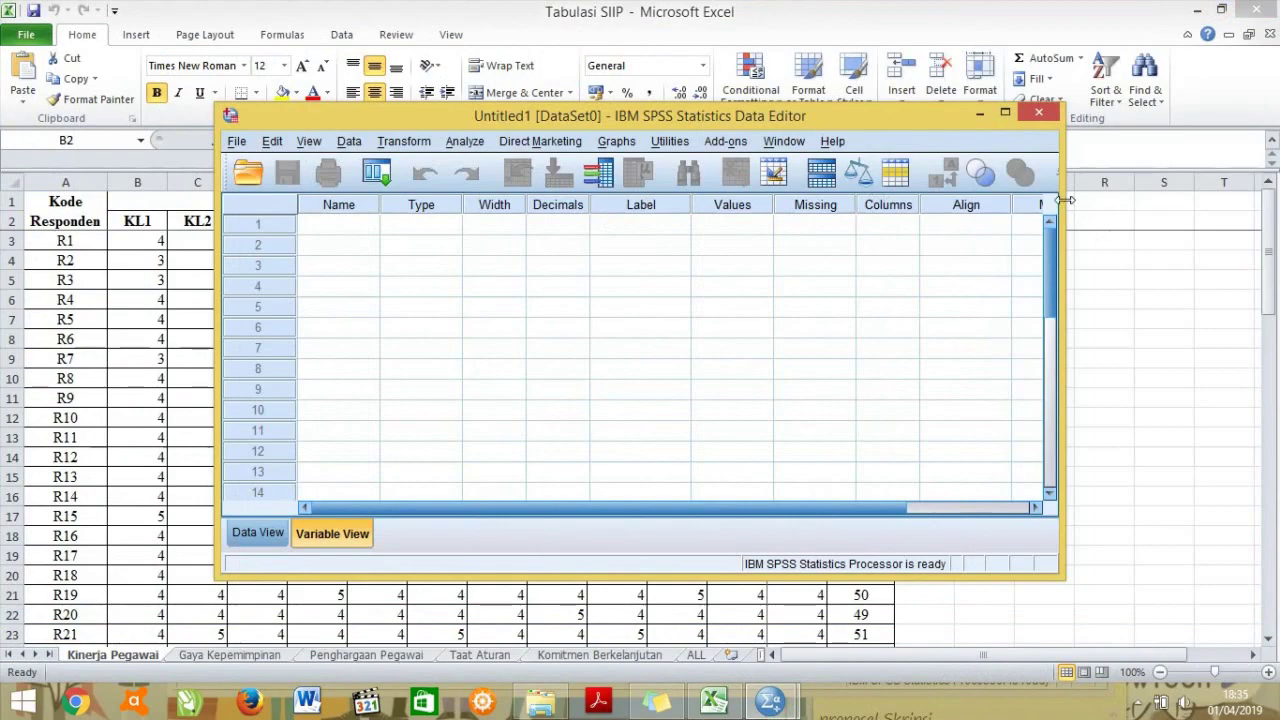
pyautogui.moveTo(1062, 210); pyautogui.dragTo(1273, 214)
pyautogui.moveTo(1131, 114); pyautogui.dragTo(991, 258)
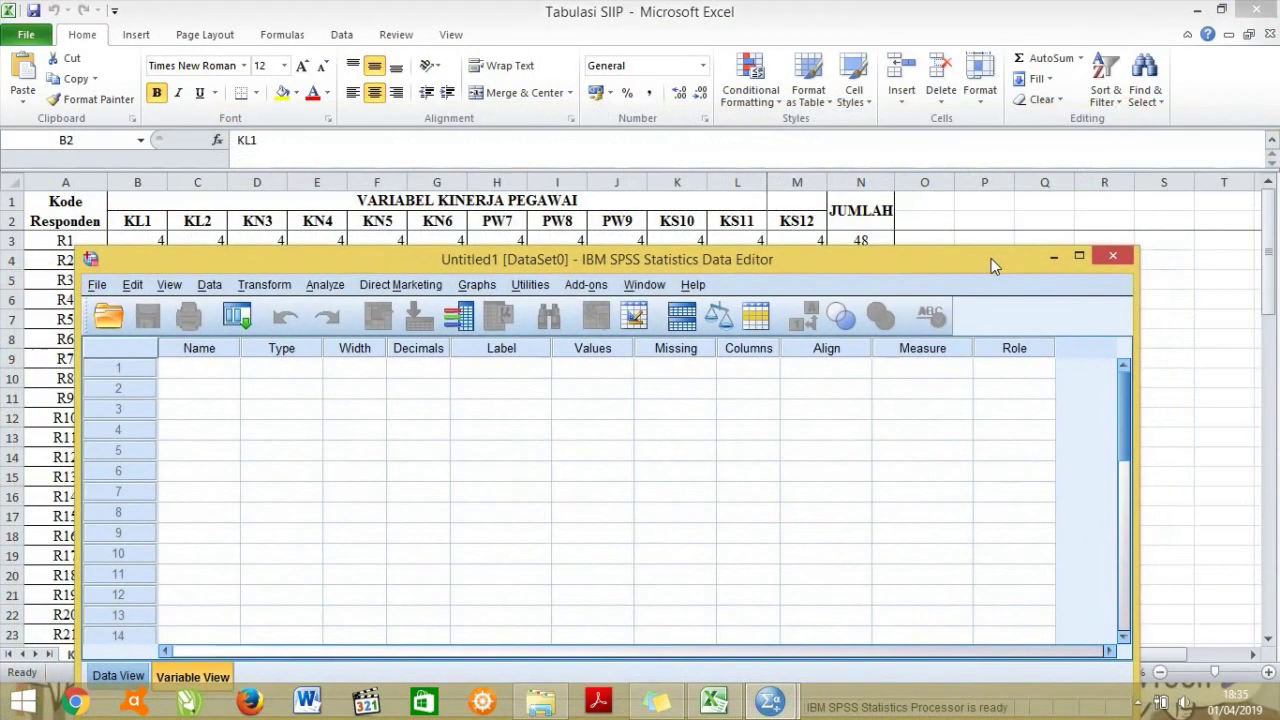
# Define the first two variables with the names KL1 and KL2.
pyautogui.click(199, 370)
pyautogui.write('KL1')
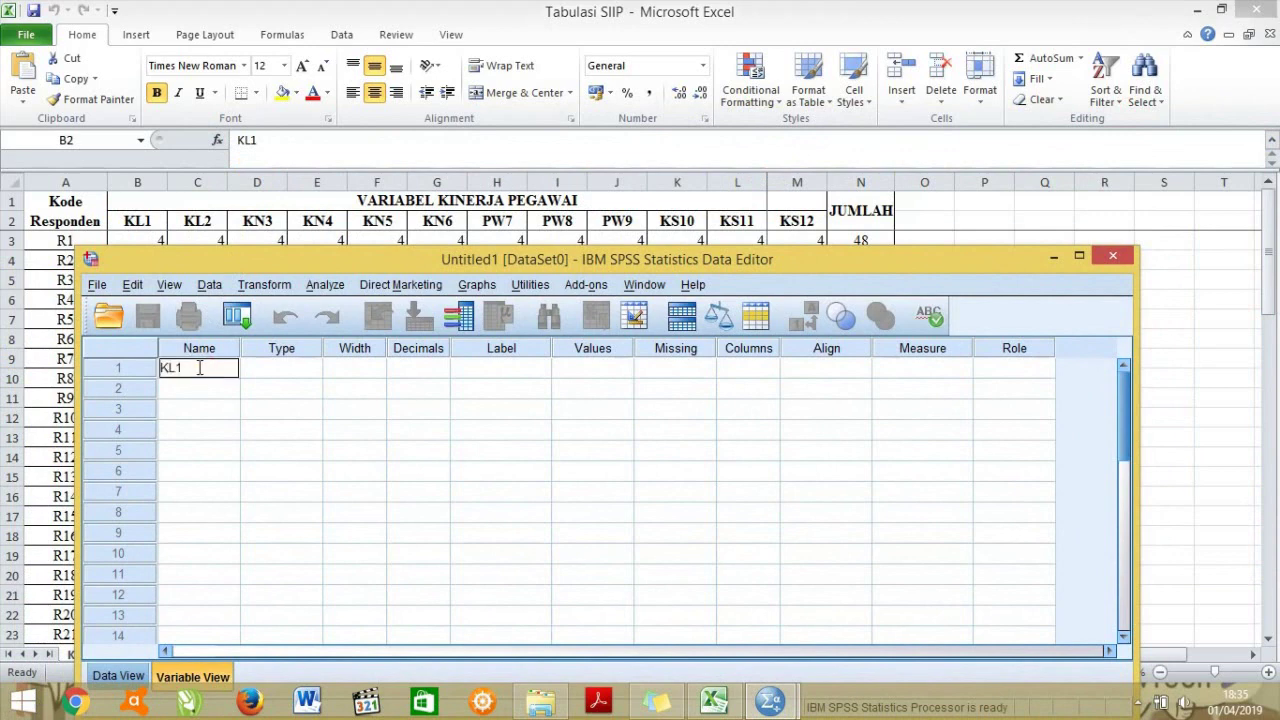
pyautogui.press('Return')
pyautogui.write('KL2')
pyautogui.press('Return')
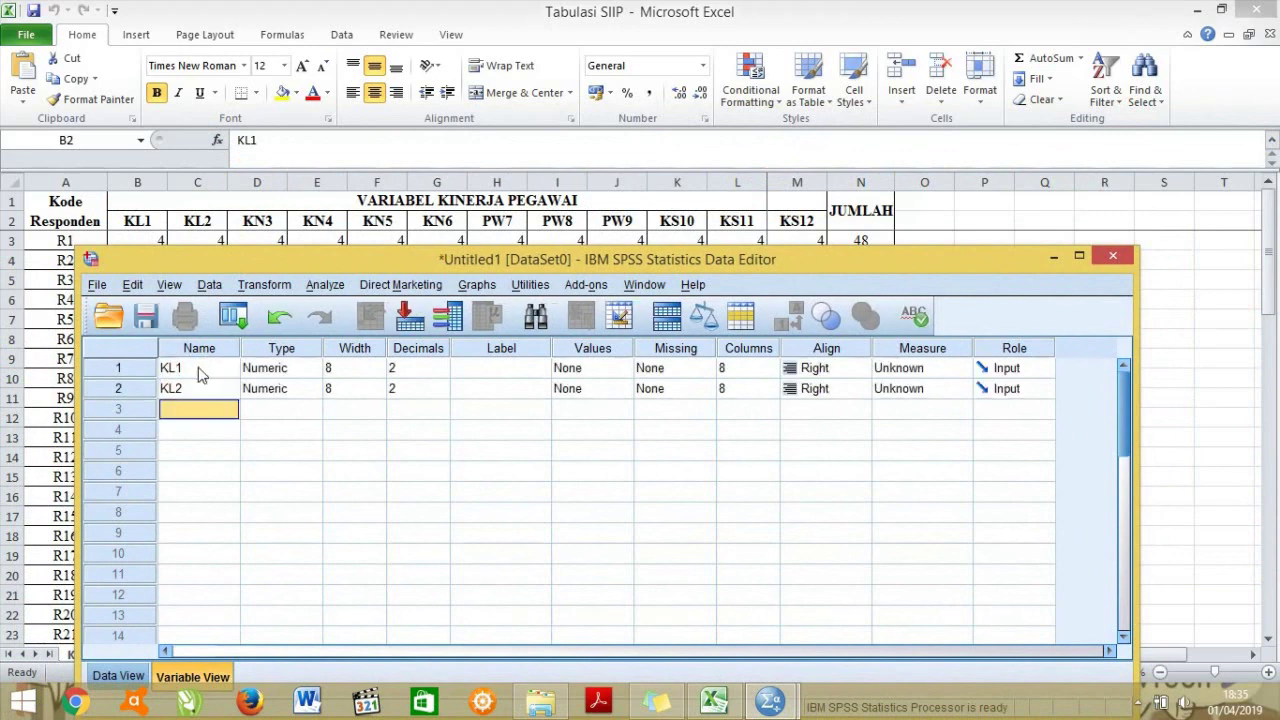
# Add four variables named KN3, KN4, KN5 and KN6 in rows 3 to 6.
pyautogui.write('KN3')
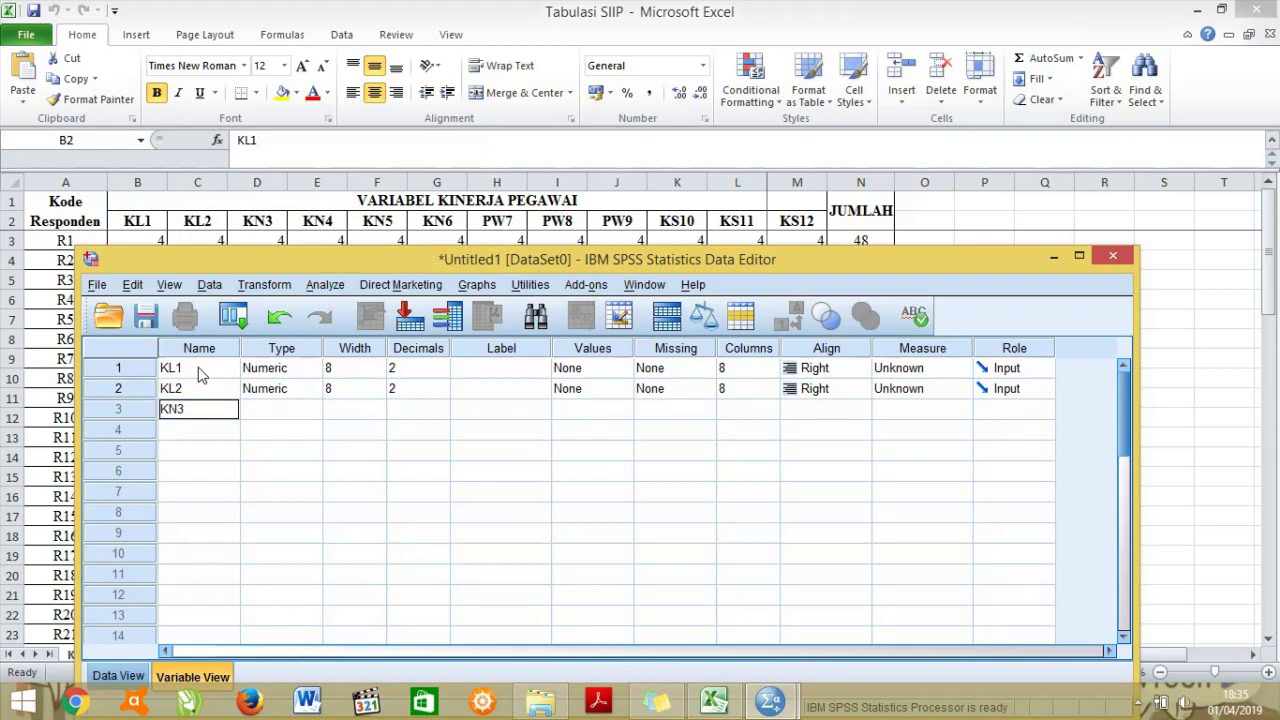
pyautogui.press('Return')
pyautogui.write('KN4')
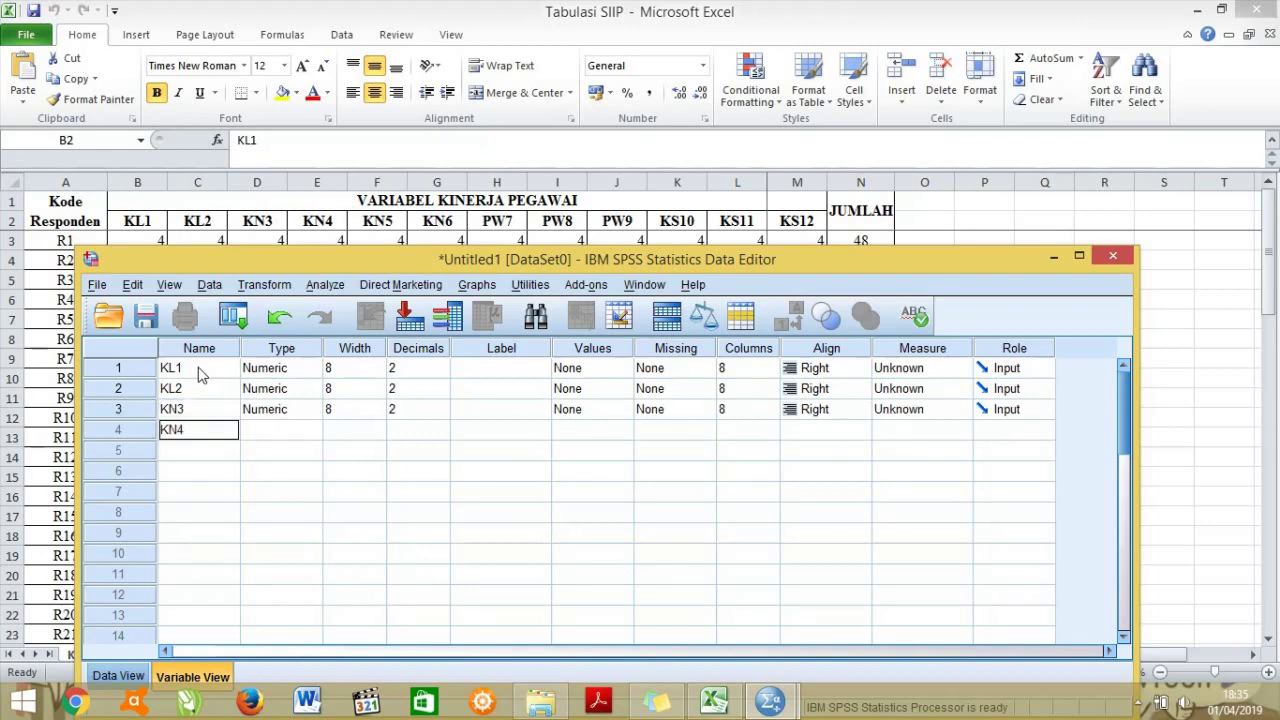
pyautogui.press('Return')
pyautogui.write('KN')
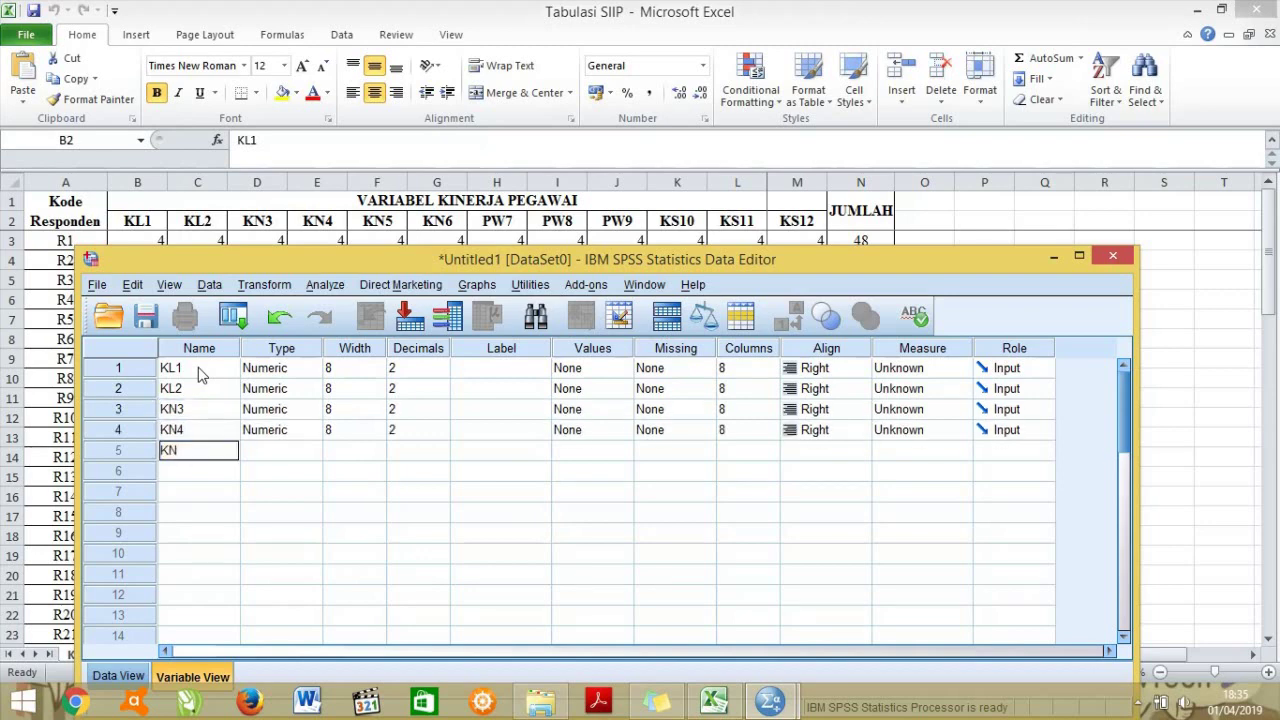
pyautogui.write('5')
pyautogui.press('Return')
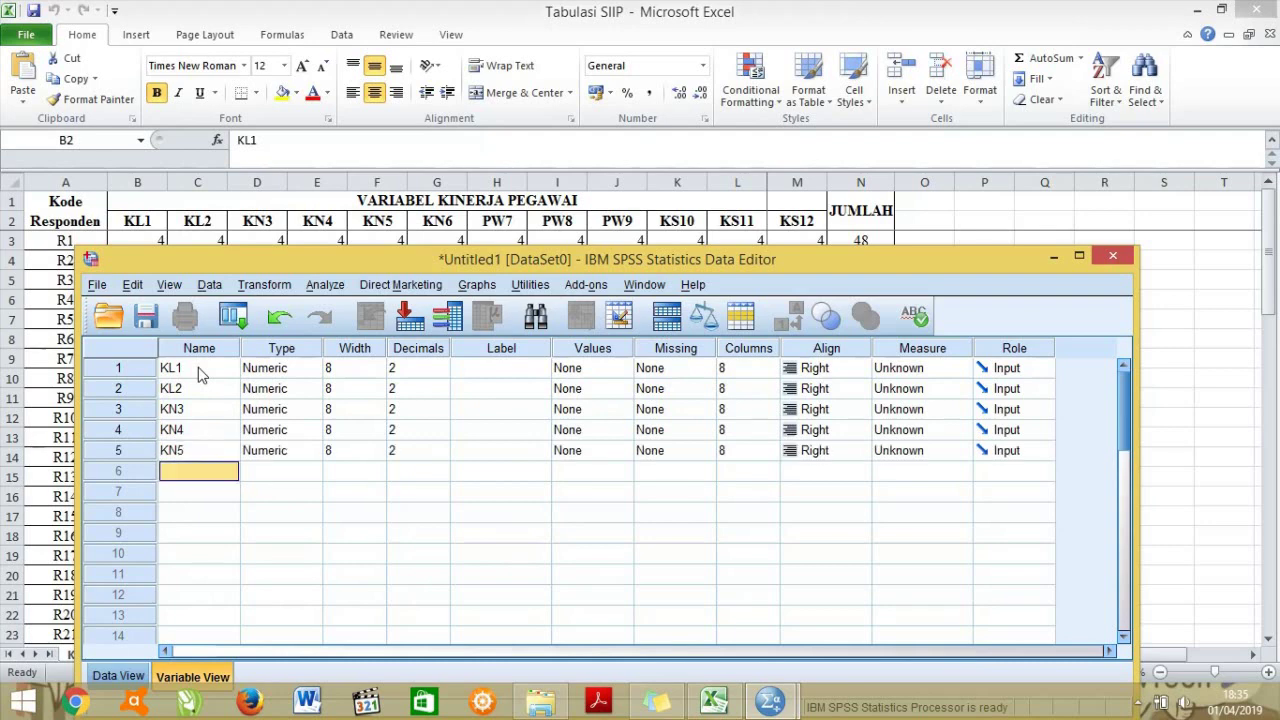
pyautogui.write('KN6')
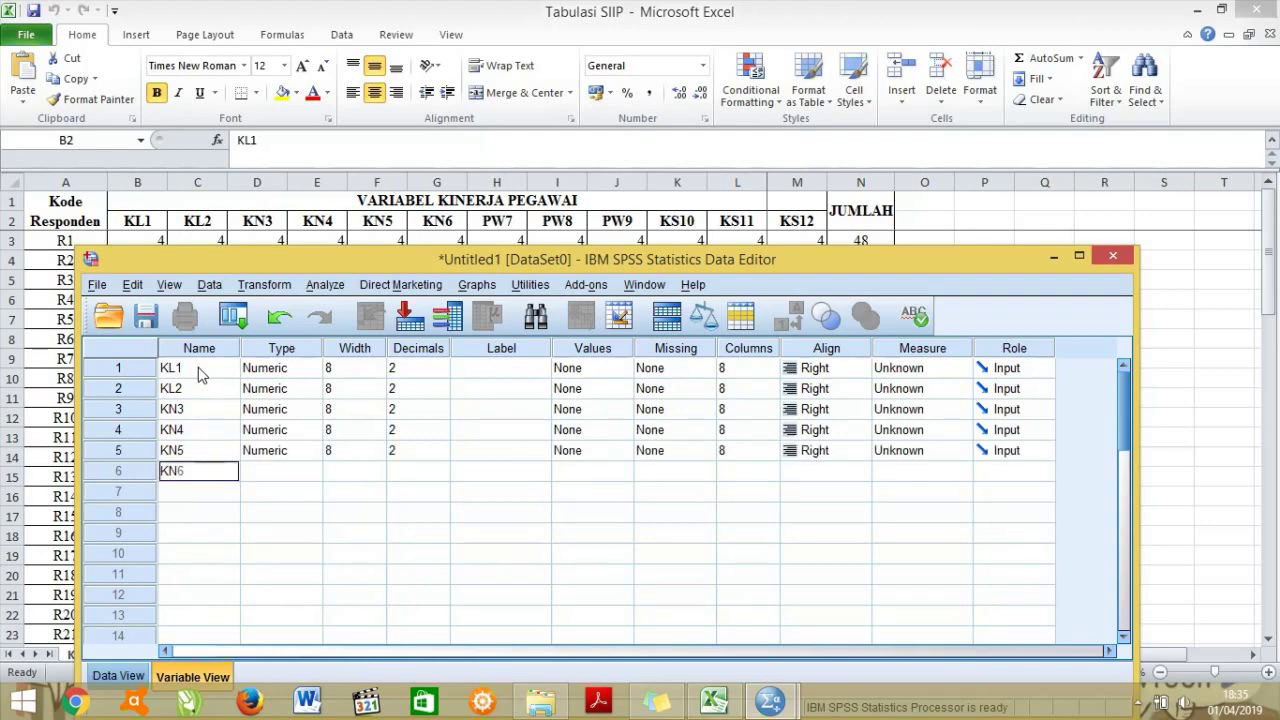
pyautogui.press('Return')
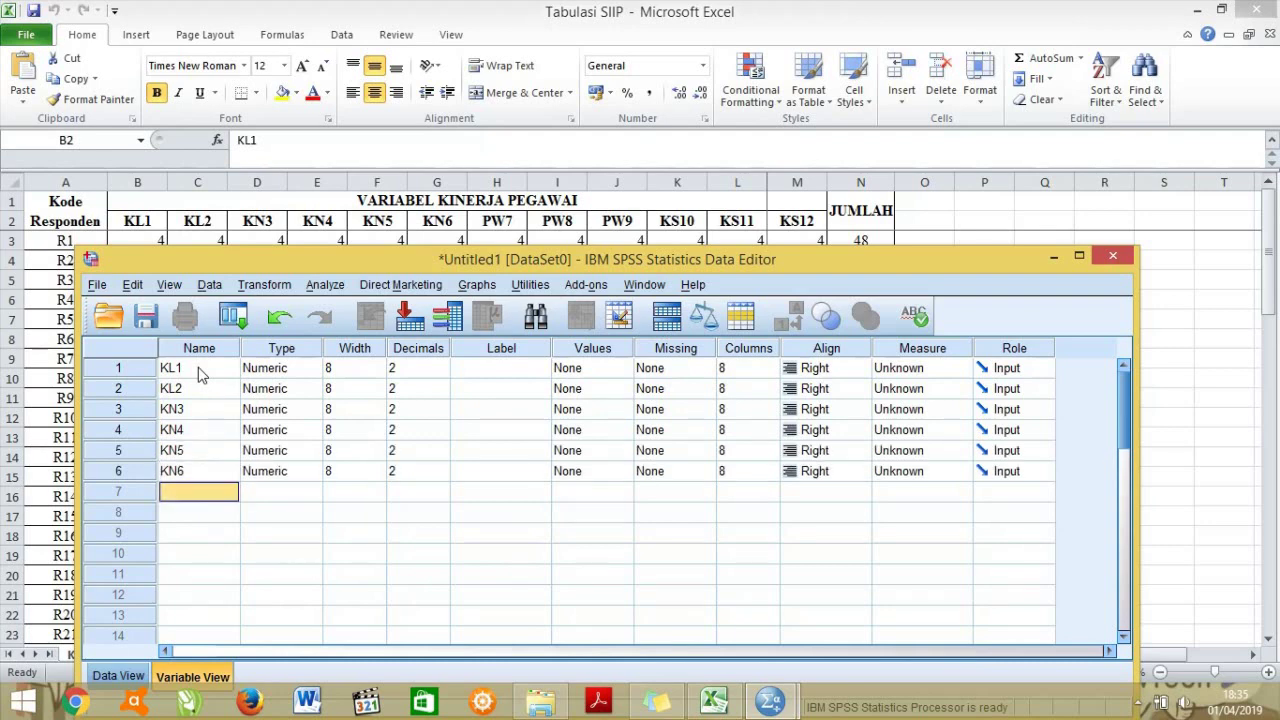
# Add three variables named PW7, PW8 and PW9 in rows 7 to 9.
pyautogui.write('PW')
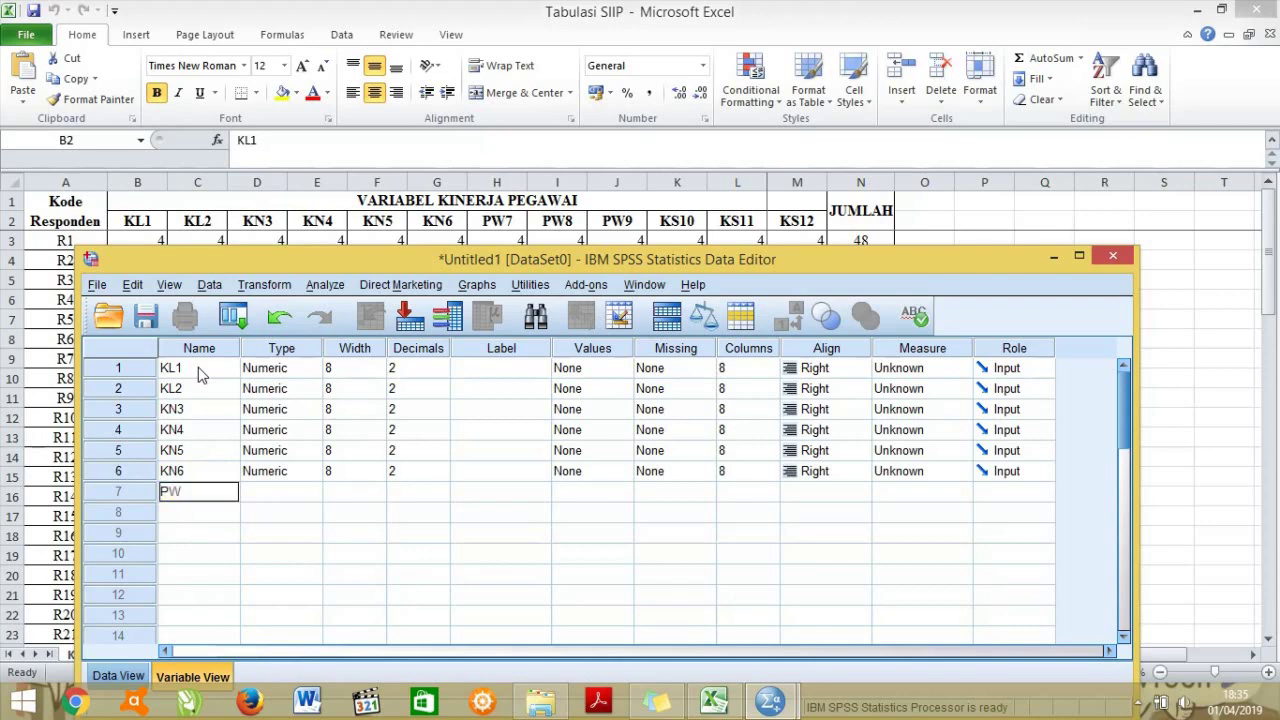
pyautogui.write('7')
pyautogui.press('Return')
pyautogui.write('PW8')
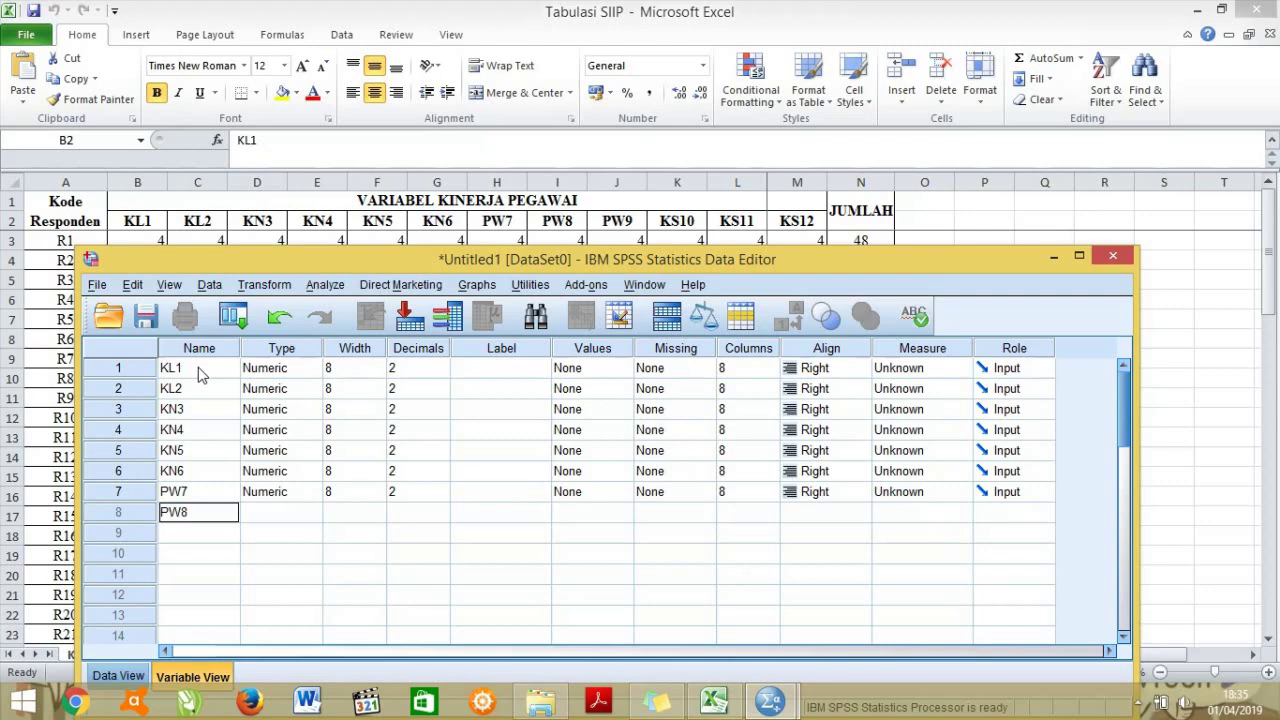
pyautogui.press('Return')
pyautogui.write('PW9')
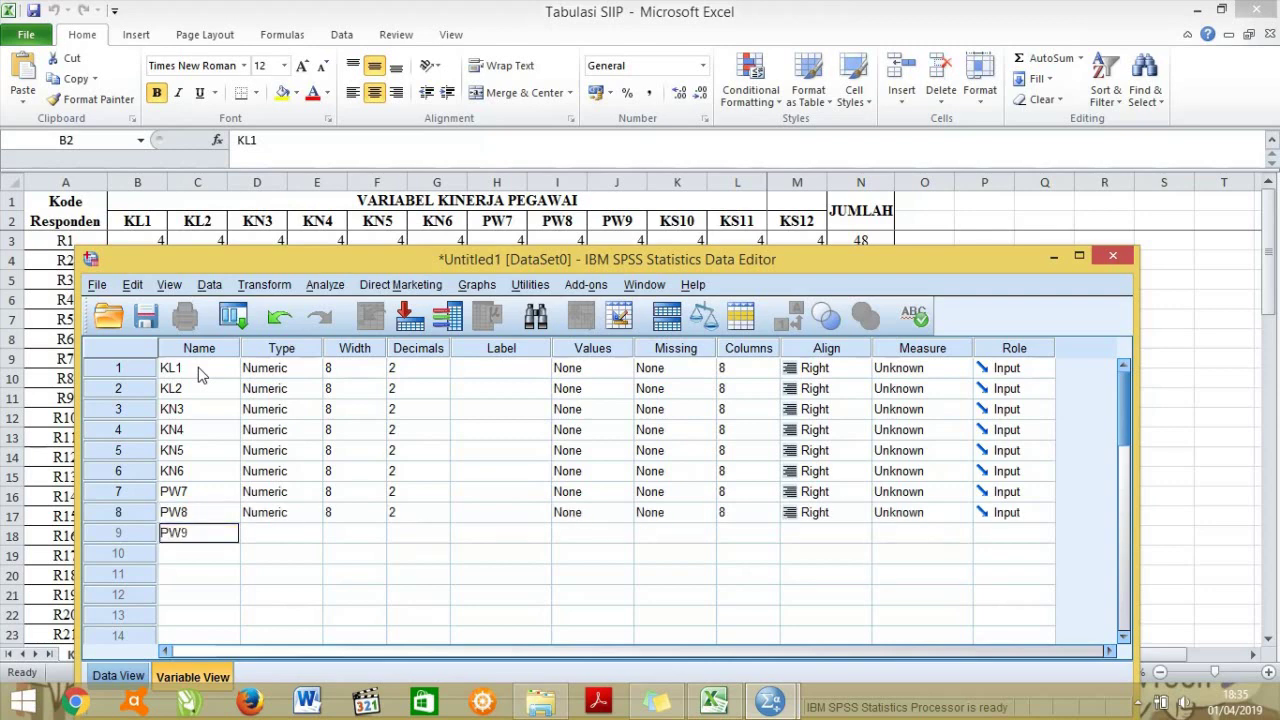
pyautogui.press('Return')
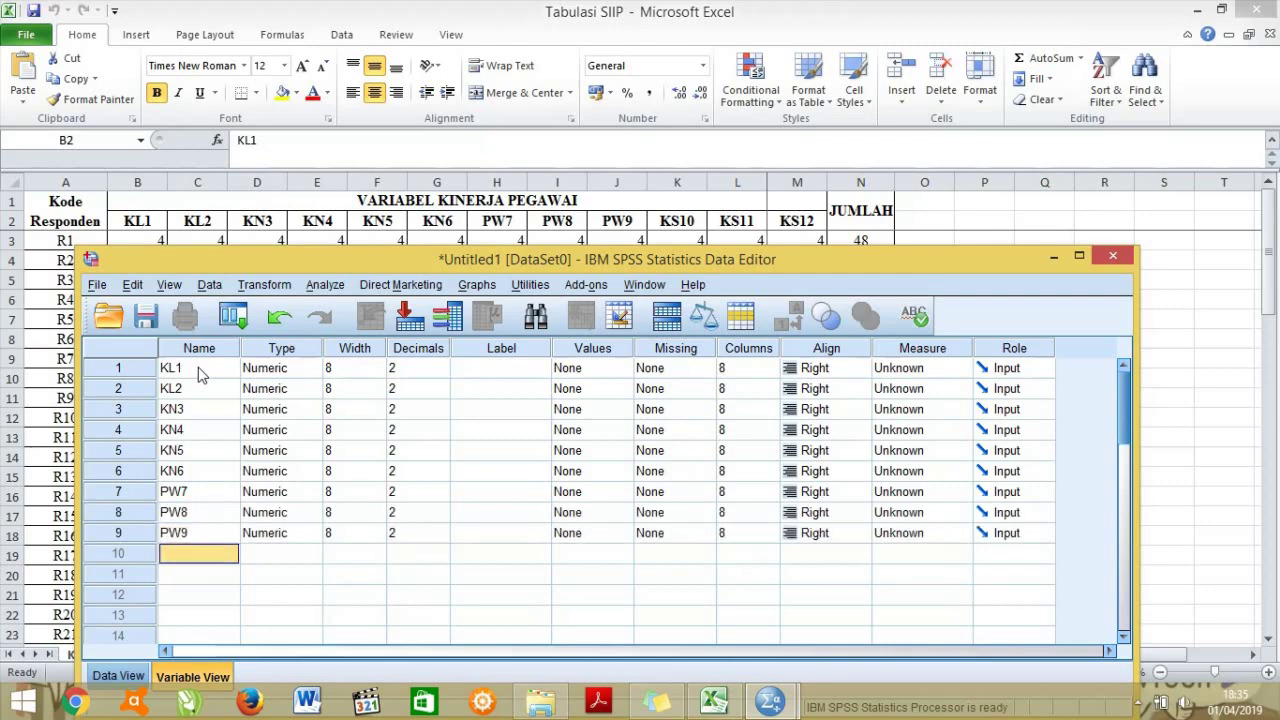
# Add three variables named KS10, KS11 and KS12 in rows 10 to 12.
pyautogui.write('KS10')
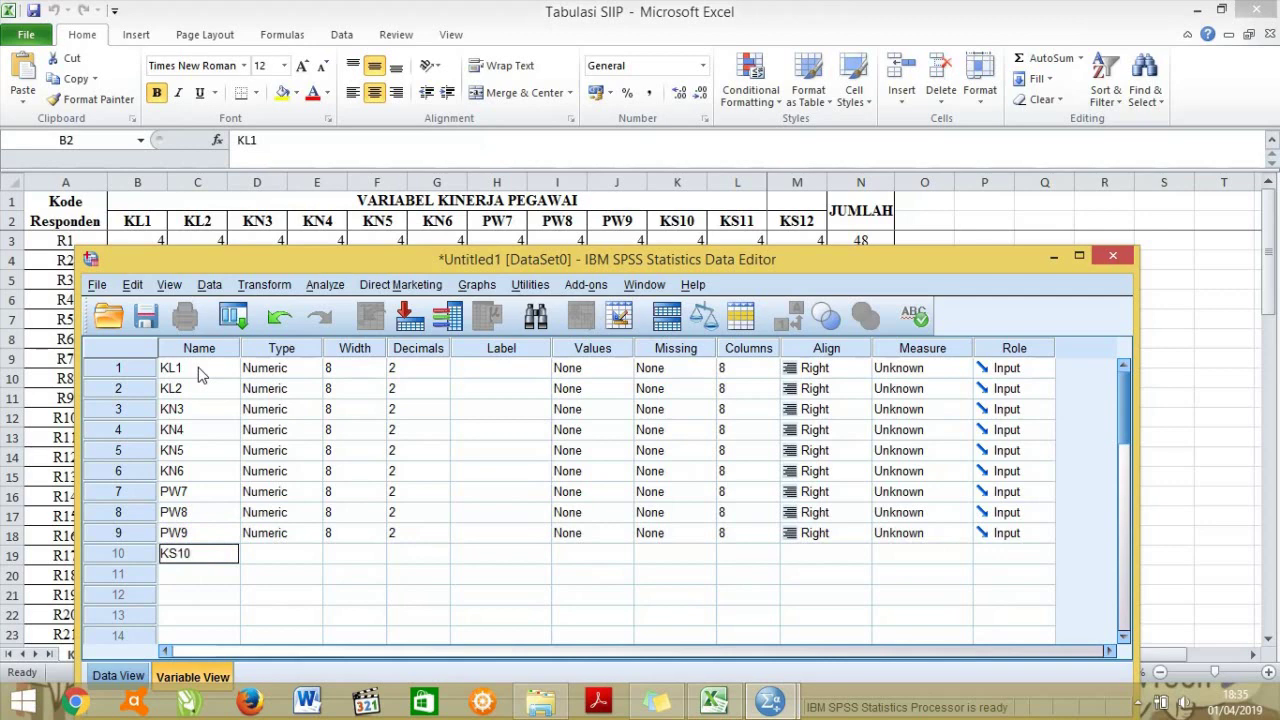
pyautogui.press('Return')
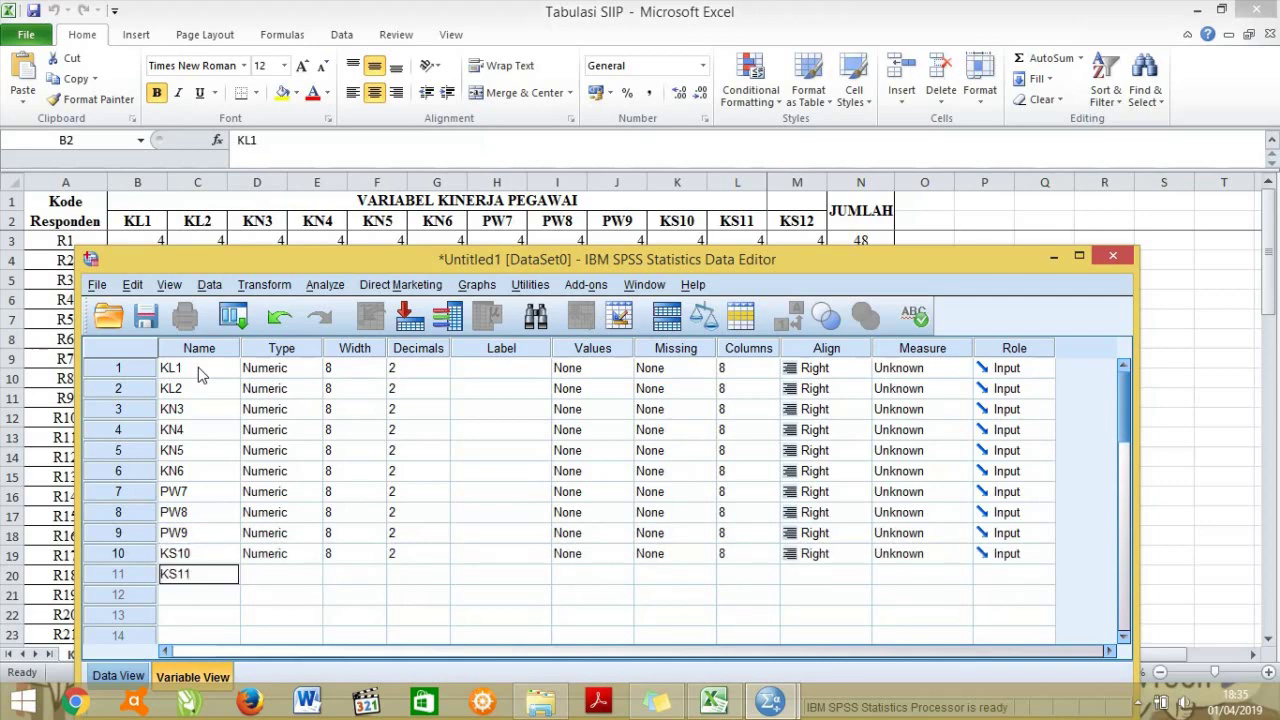
pyautogui.press('Return')
pyautogui.write('KS12')
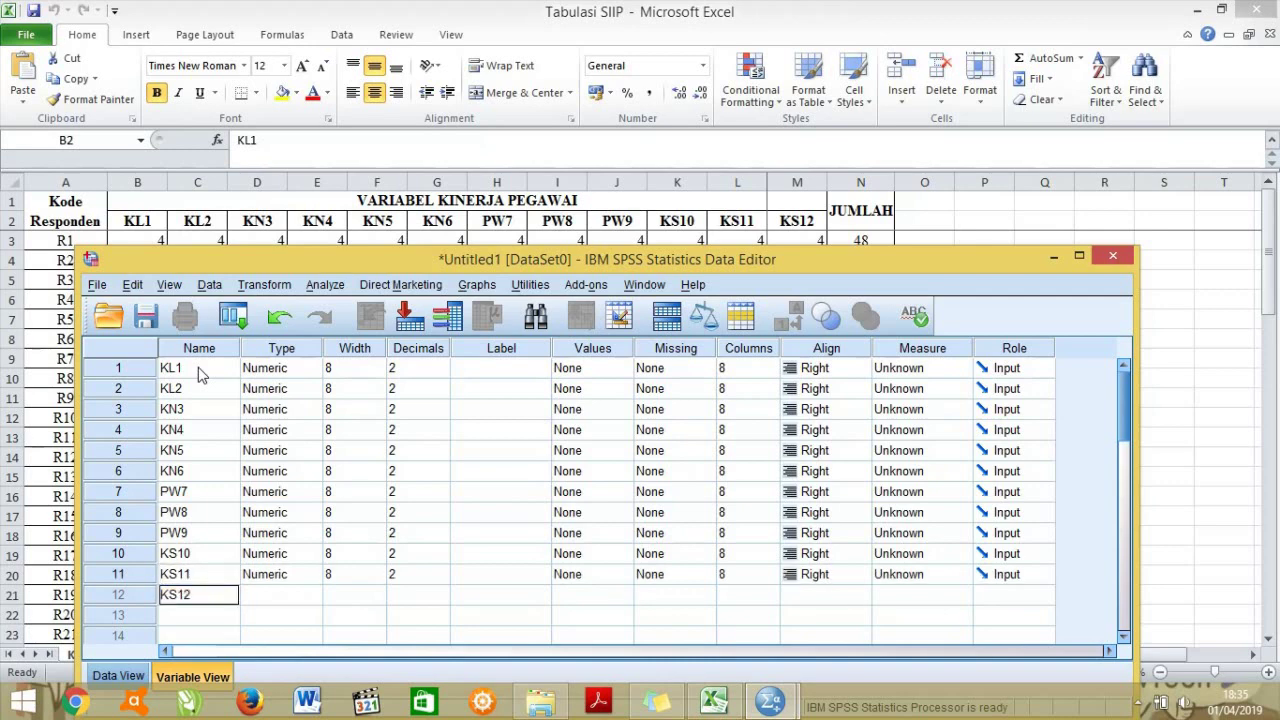
pyautogui.press('Tab')
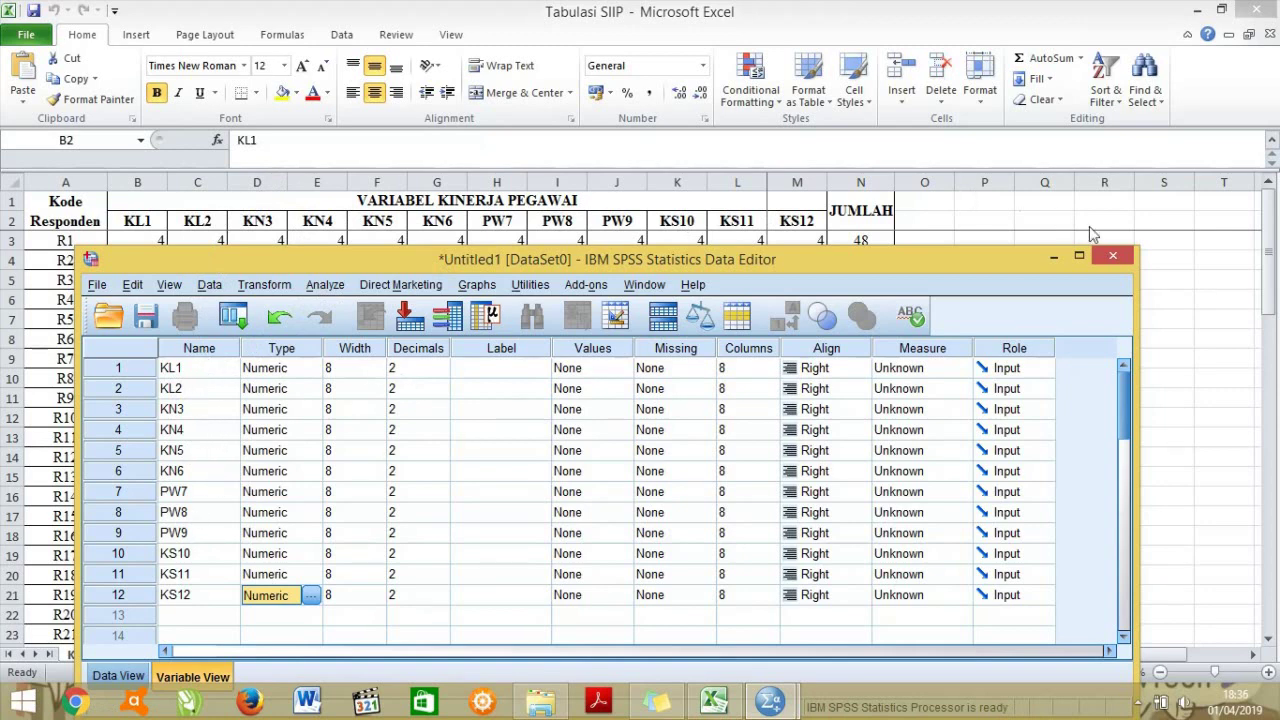
# Maximize the Data Editor and set the decimals of all twelve item variables, KL1 through KS12, to 0.
pyautogui.click(1080, 257)
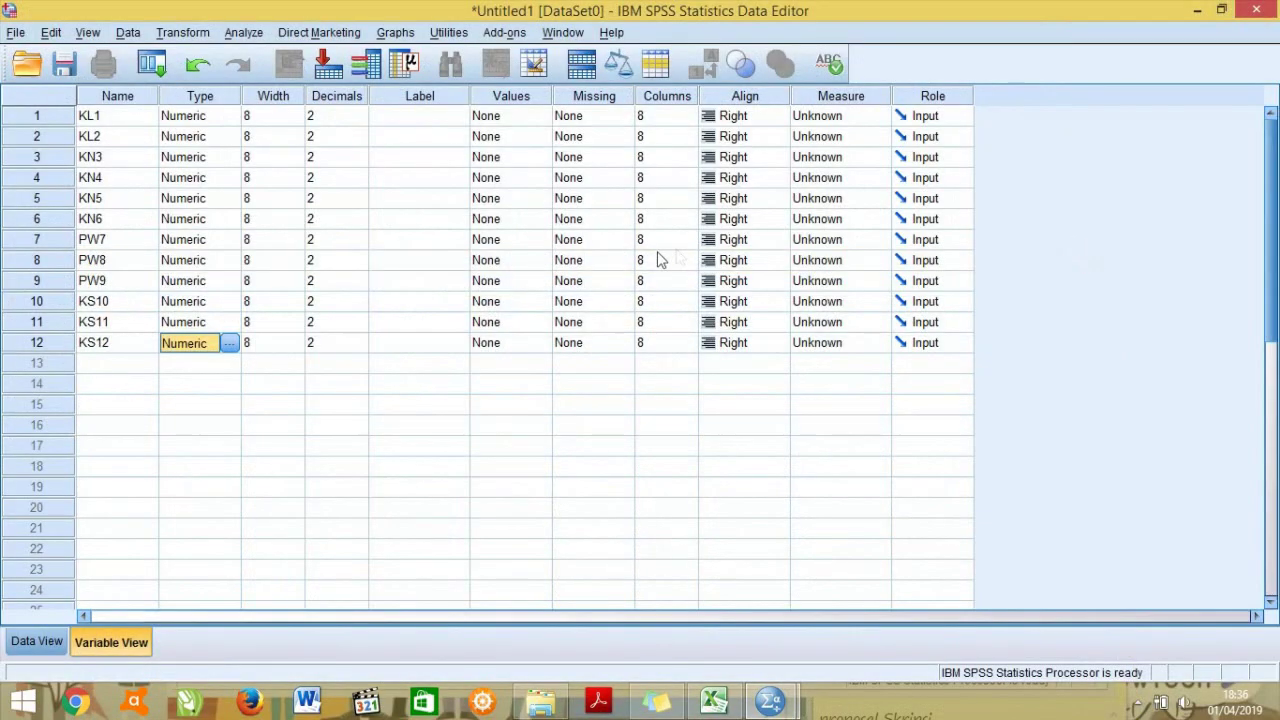
pyautogui.click(350, 116)
pyautogui.click(361, 120)
pyautogui.click(361, 120)
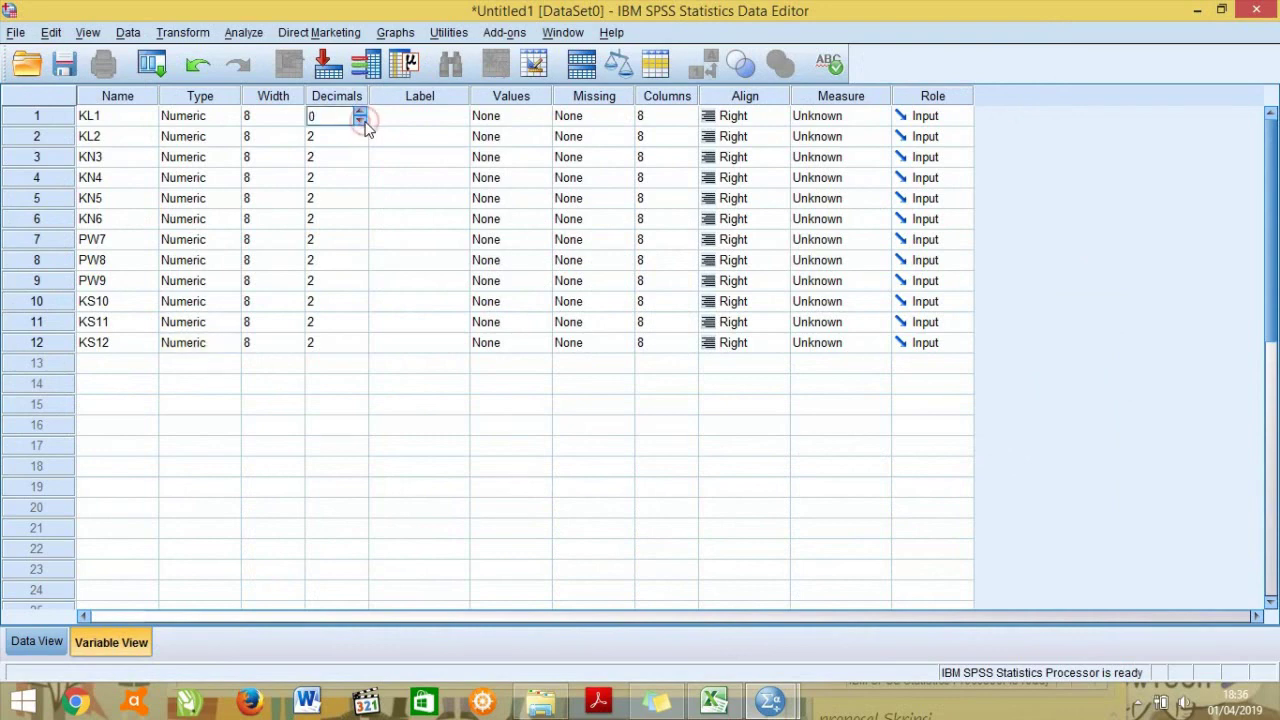
pyautogui.click(360, 140)
pyautogui.click(360, 142)
pyautogui.click(360, 142)
pyautogui.click(361, 157)
pyautogui.click(361, 161)
pyautogui.click(361, 162)
pyautogui.click(361, 179)
pyautogui.click(361, 183)
pyautogui.click(361, 183)
pyautogui.click(361, 200)
pyautogui.click(361, 203)
pyautogui.click(361, 203)
pyautogui.click(361, 220)
pyautogui.click(361, 224)
pyautogui.click(361, 224)
pyautogui.click(361, 241)
pyautogui.click(361, 244)
pyautogui.click(361, 244)
pyautogui.click(361, 262)
pyautogui.click(361, 265)
pyautogui.click(361, 265)
pyautogui.click(361, 282)
pyautogui.click(361, 285)
pyautogui.click(361, 285)
pyautogui.click(361, 303)
pyautogui.click(361, 306)
pyautogui.click(361, 306)
pyautogui.click(361, 323)
pyautogui.click(361, 326)
pyautogui.click(361, 326)
pyautogui.click(362, 345)
pyautogui.click(362, 347)
pyautogui.click(362, 347)
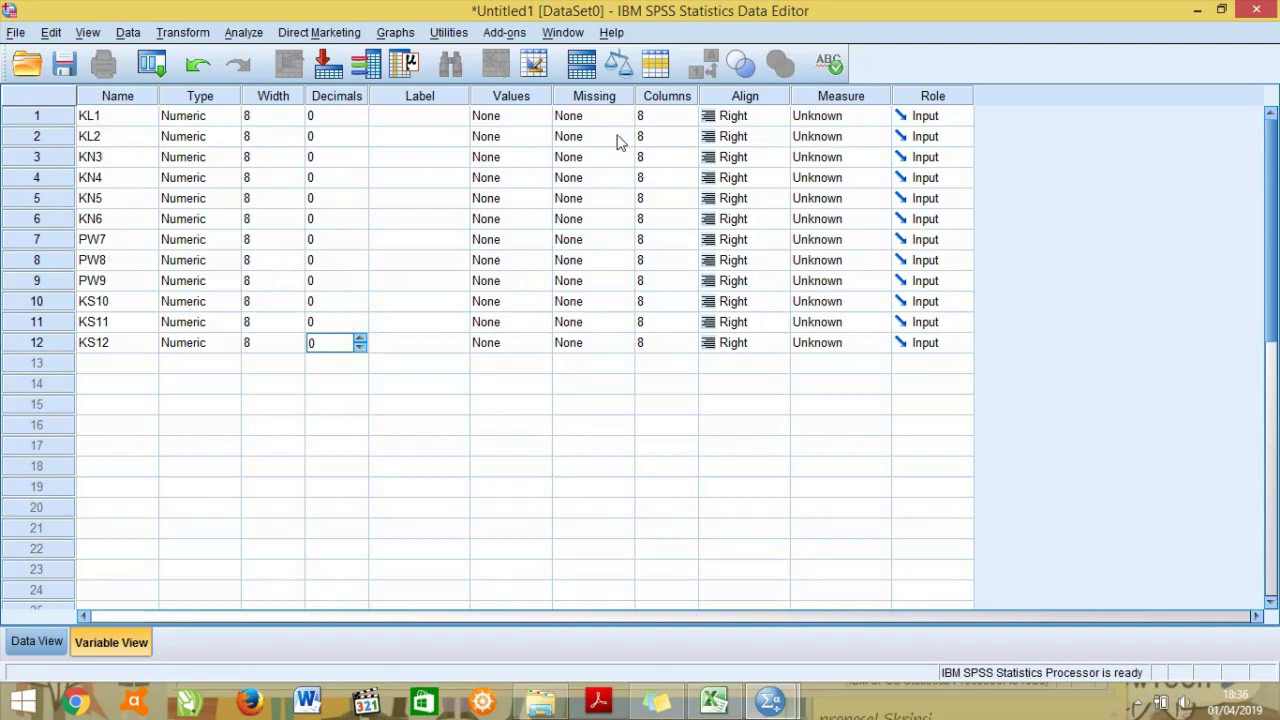
# Add a variable named JUMLAH in row 13 and set its decimals to 0.
pyautogui.click(1222, 10)
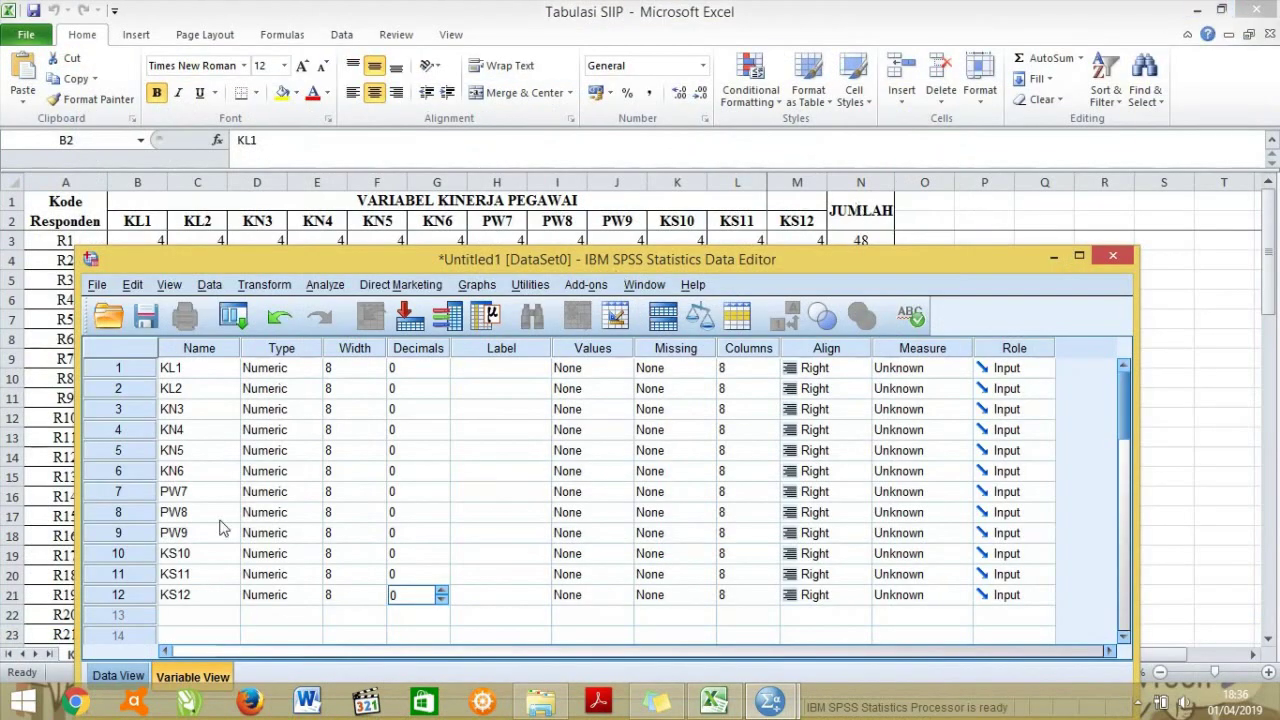
pyautogui.click(201, 619)
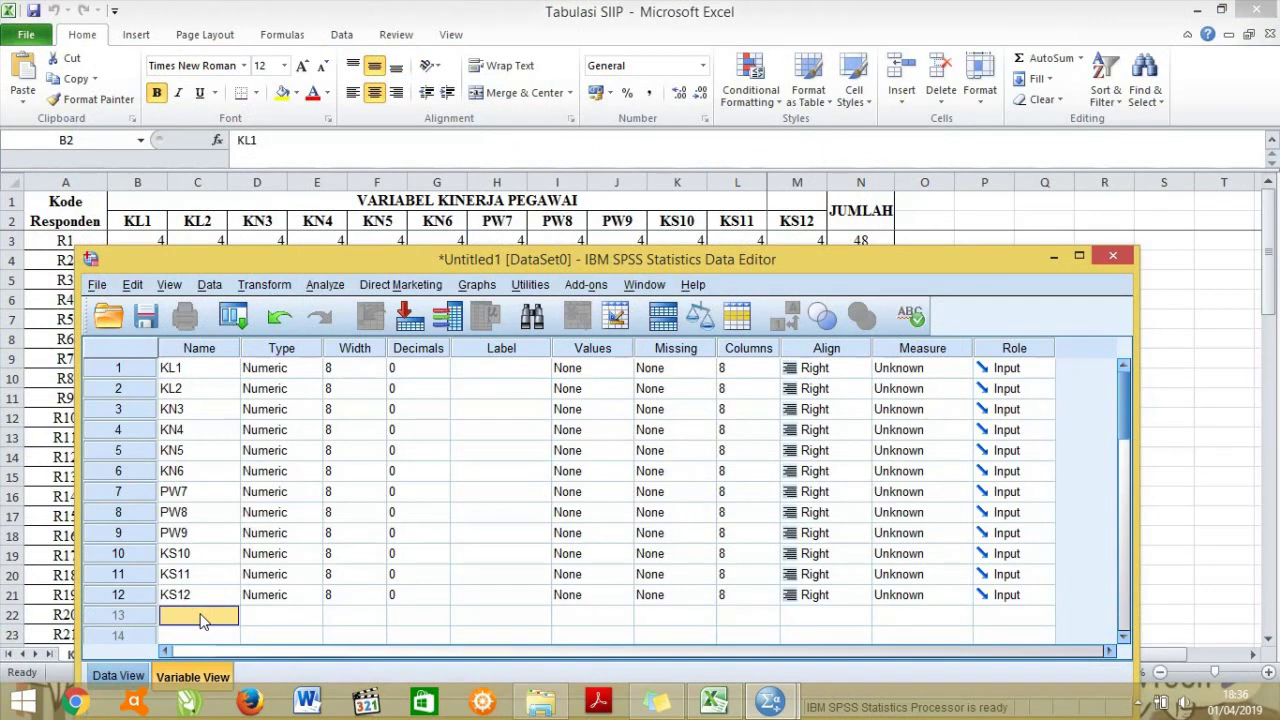
pyautogui.write('JUMLAH')
pyautogui.click(289, 558)
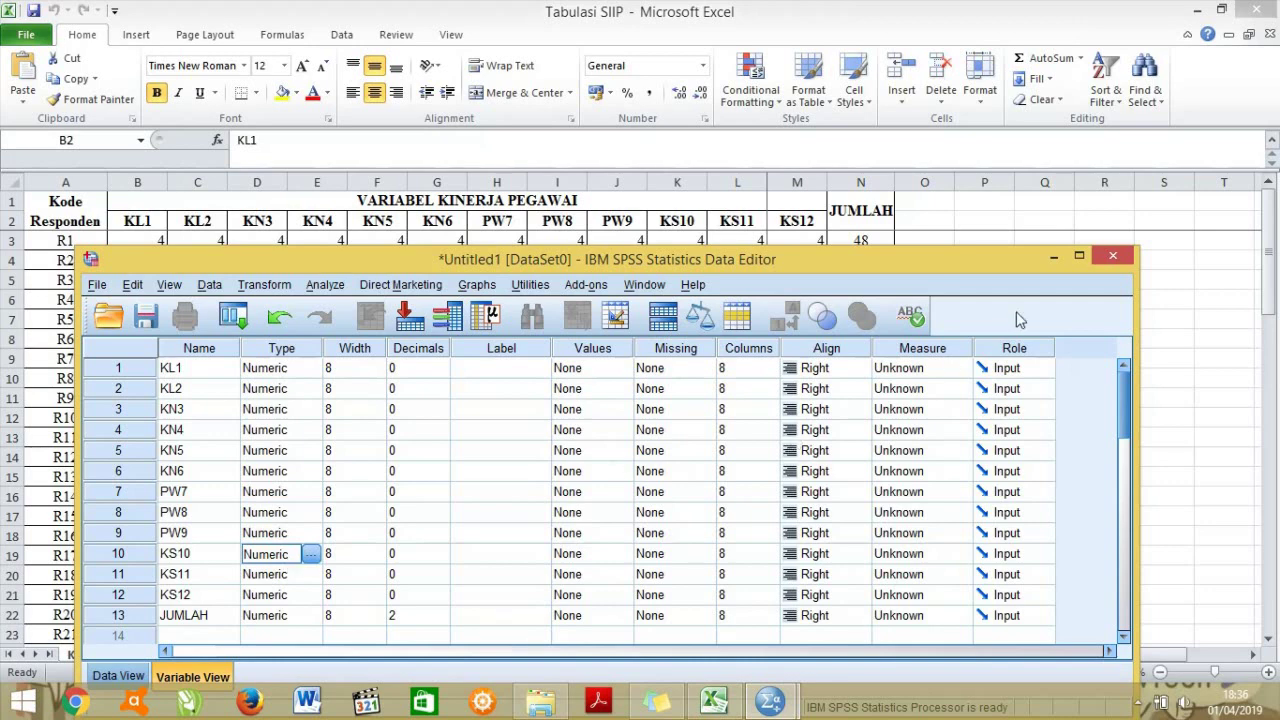
pyautogui.click(1080, 258)
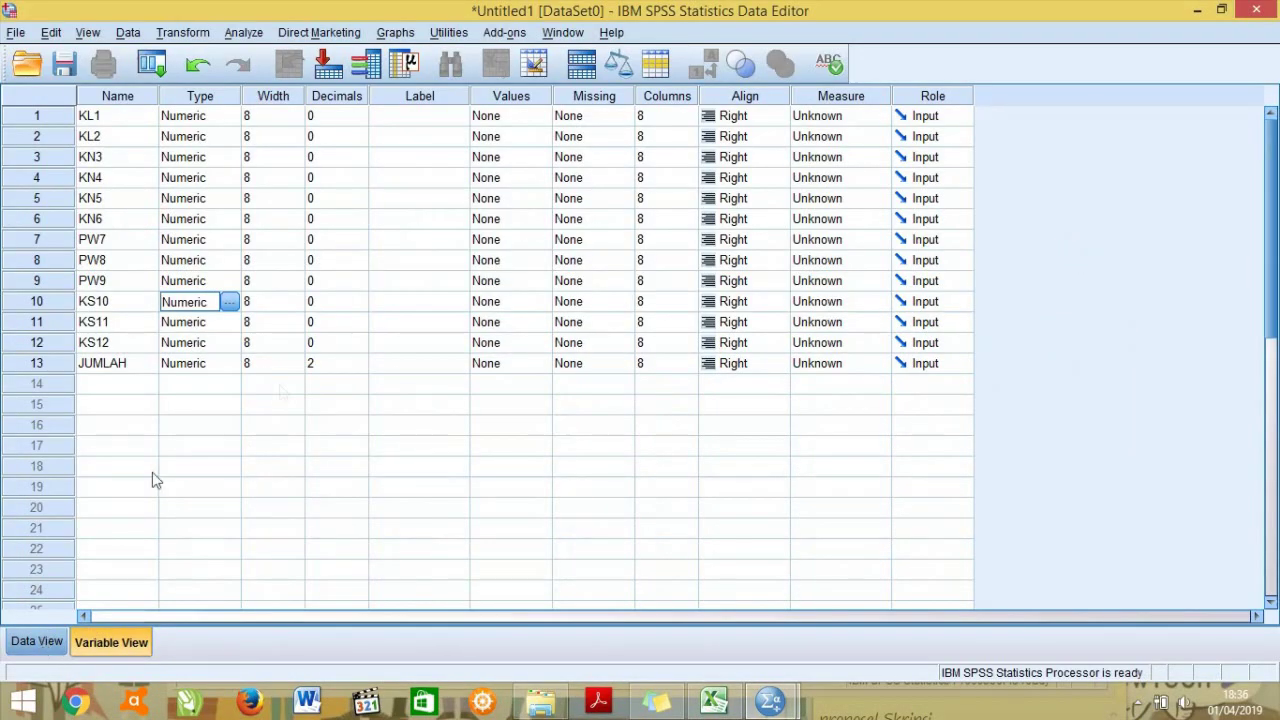
pyautogui.click(340, 363)
pyautogui.click(360, 368)
pyautogui.click(360, 368)
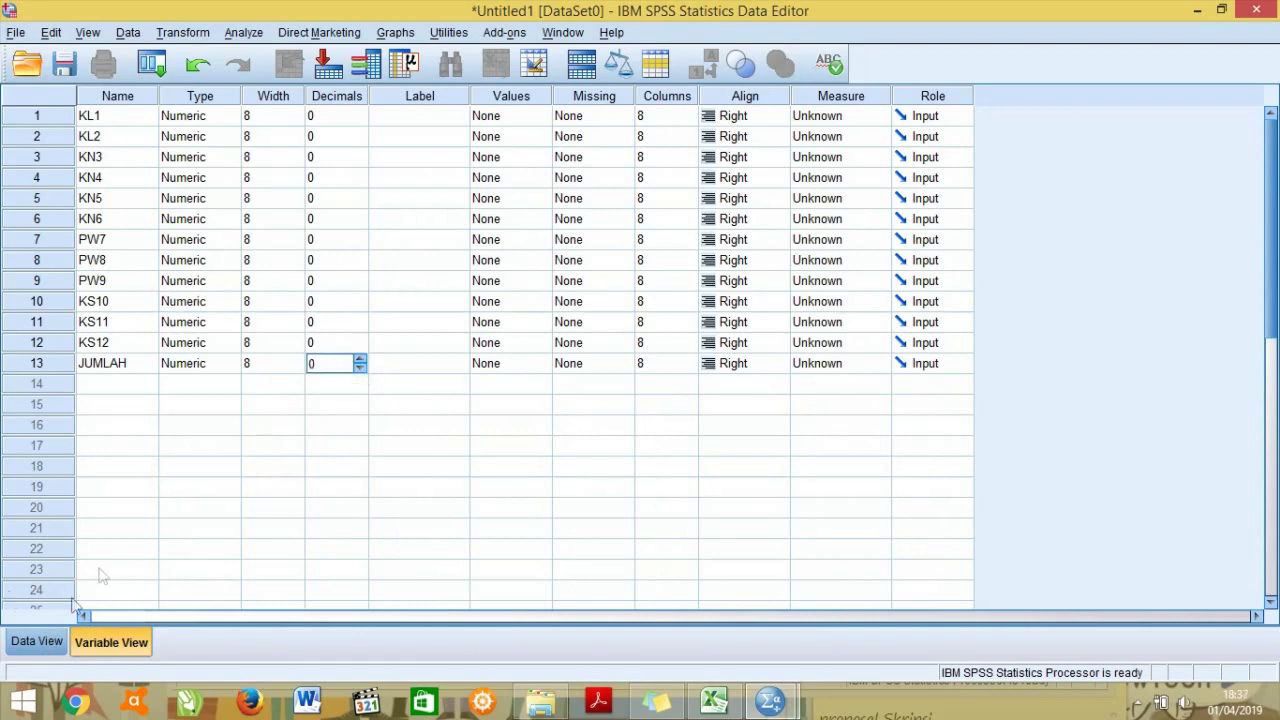
# Select the first KL1 data cell in SPSS, then switch to Excel and copy the R1 to R69 scores with their JUMLAH totals, B3:N71.
pyautogui.click(50, 642)
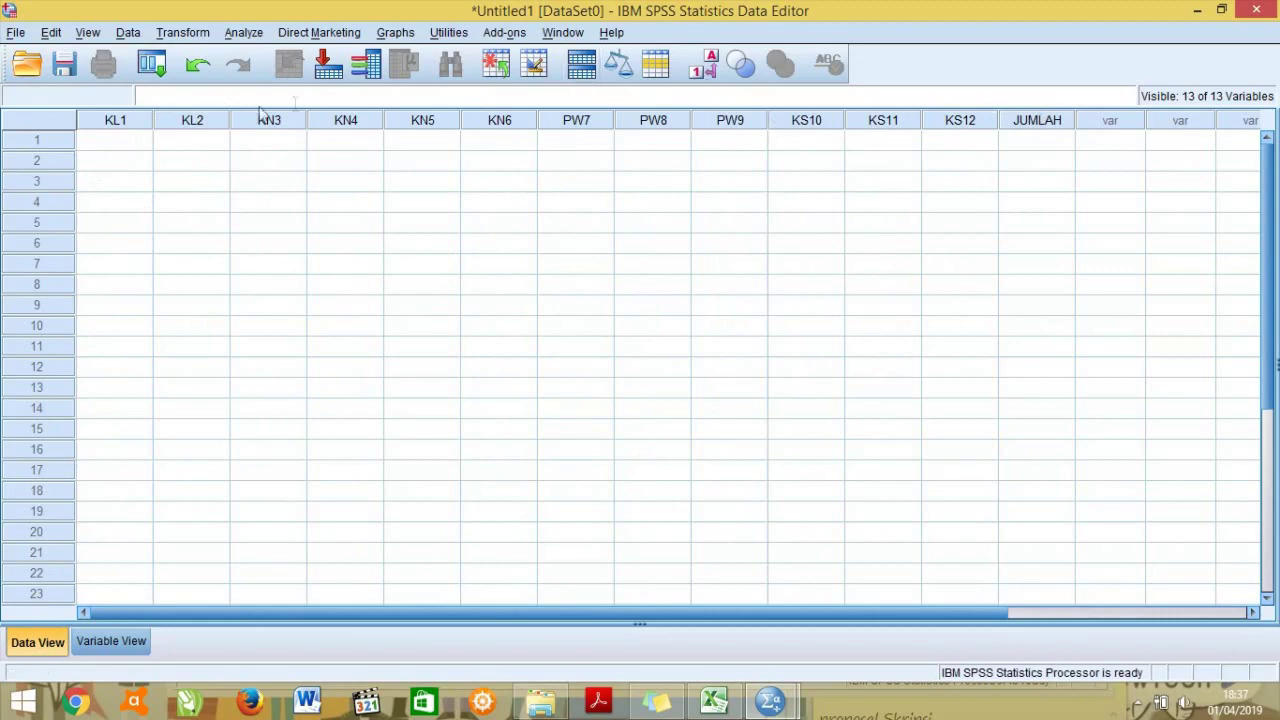
pyautogui.click(118, 144)
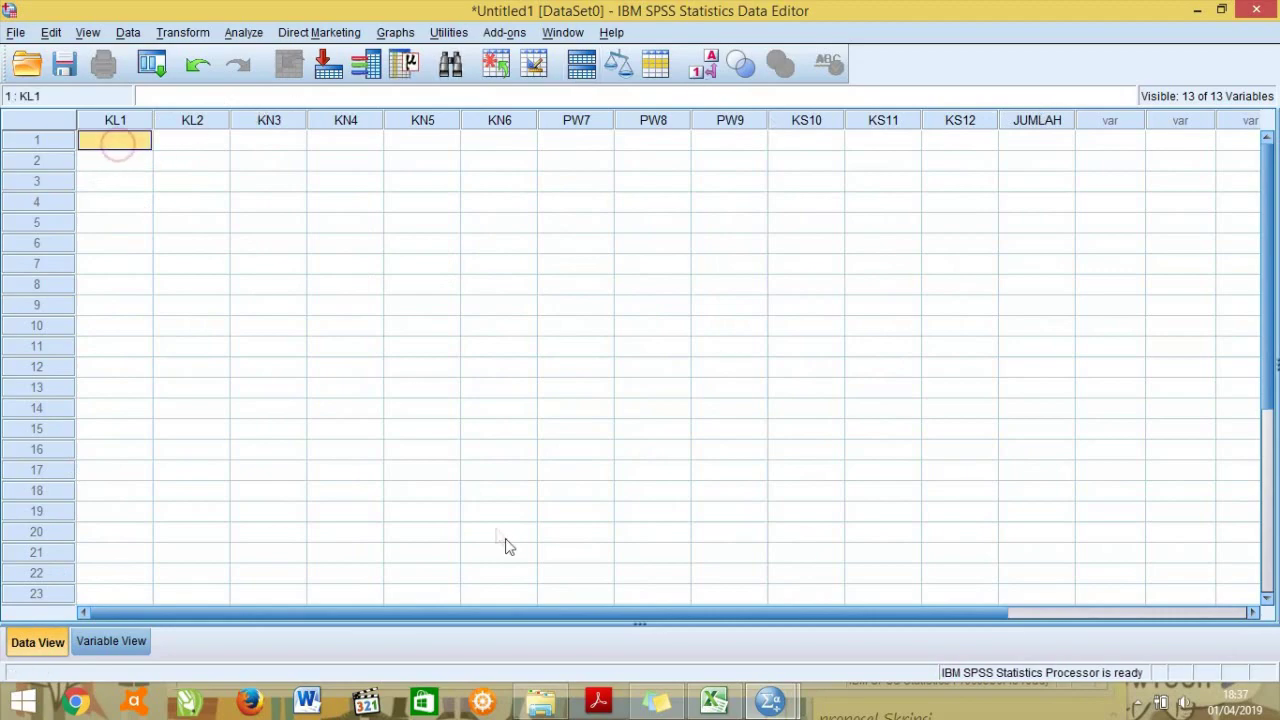
pyautogui.click(714, 700)
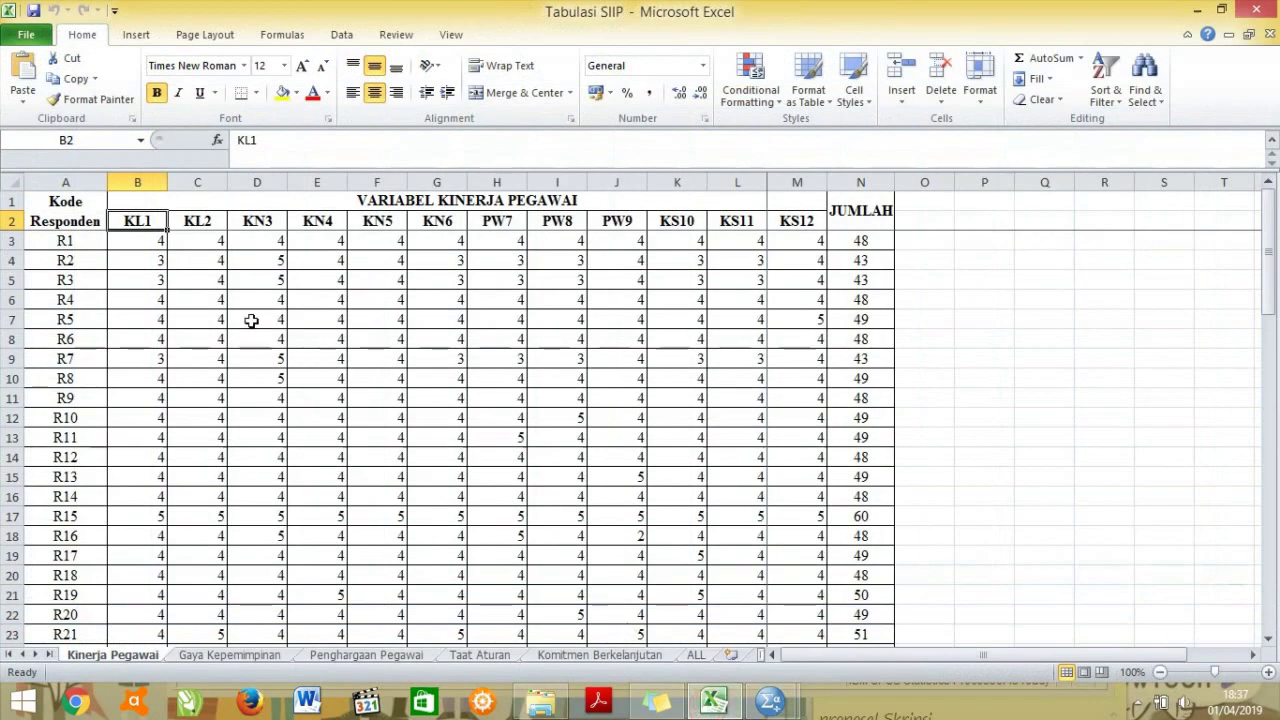
pyautogui.moveTo(138, 240); pyautogui.dragTo(851, 531)
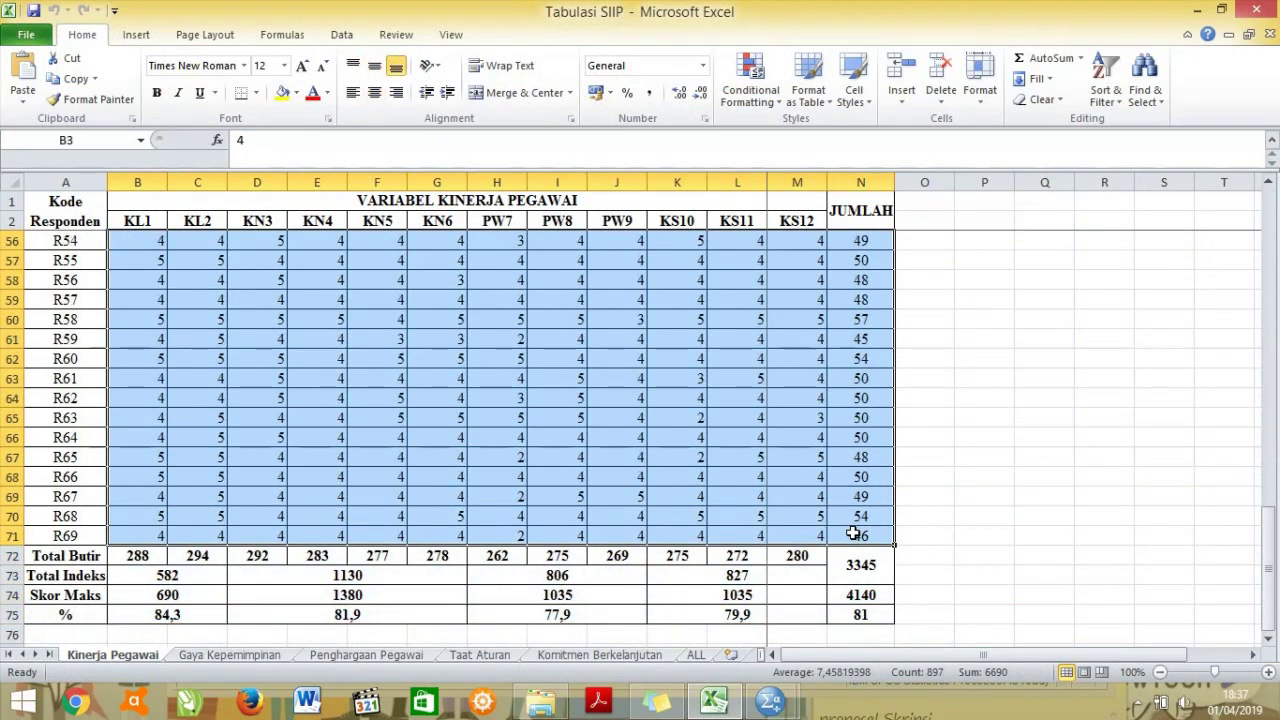
pyautogui.rightClick(790, 463)
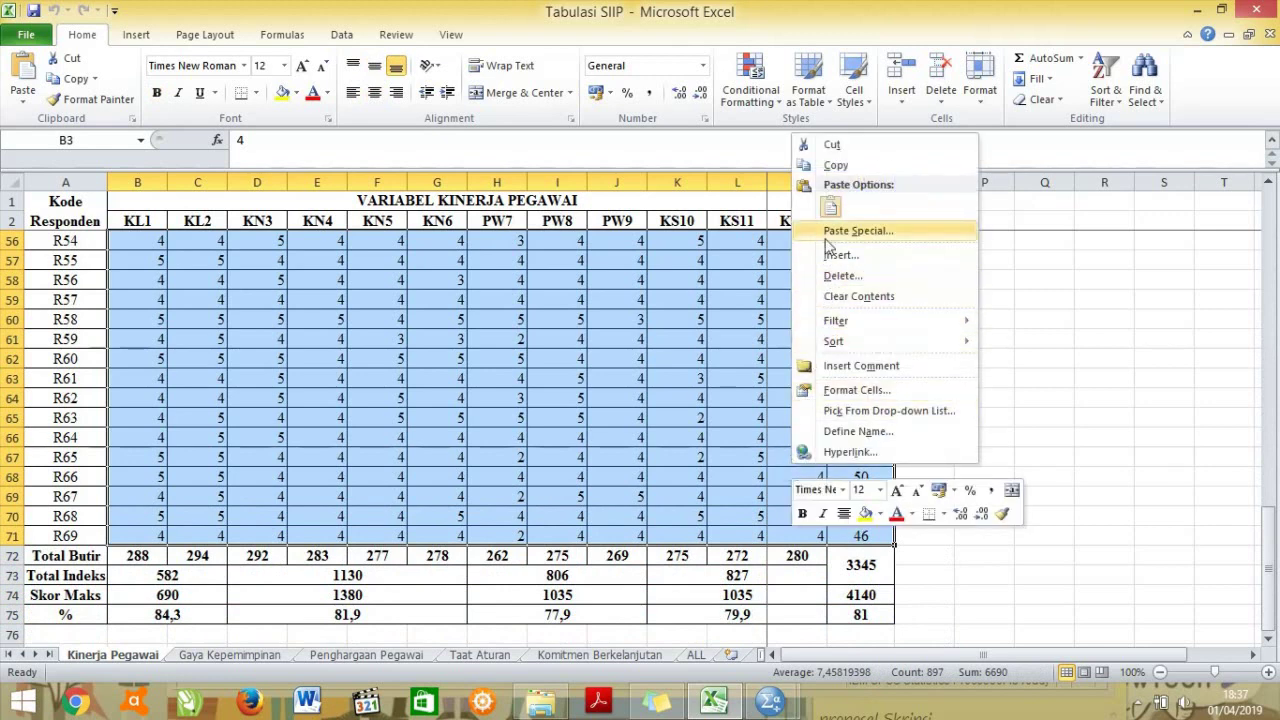
pyautogui.click(836, 167)
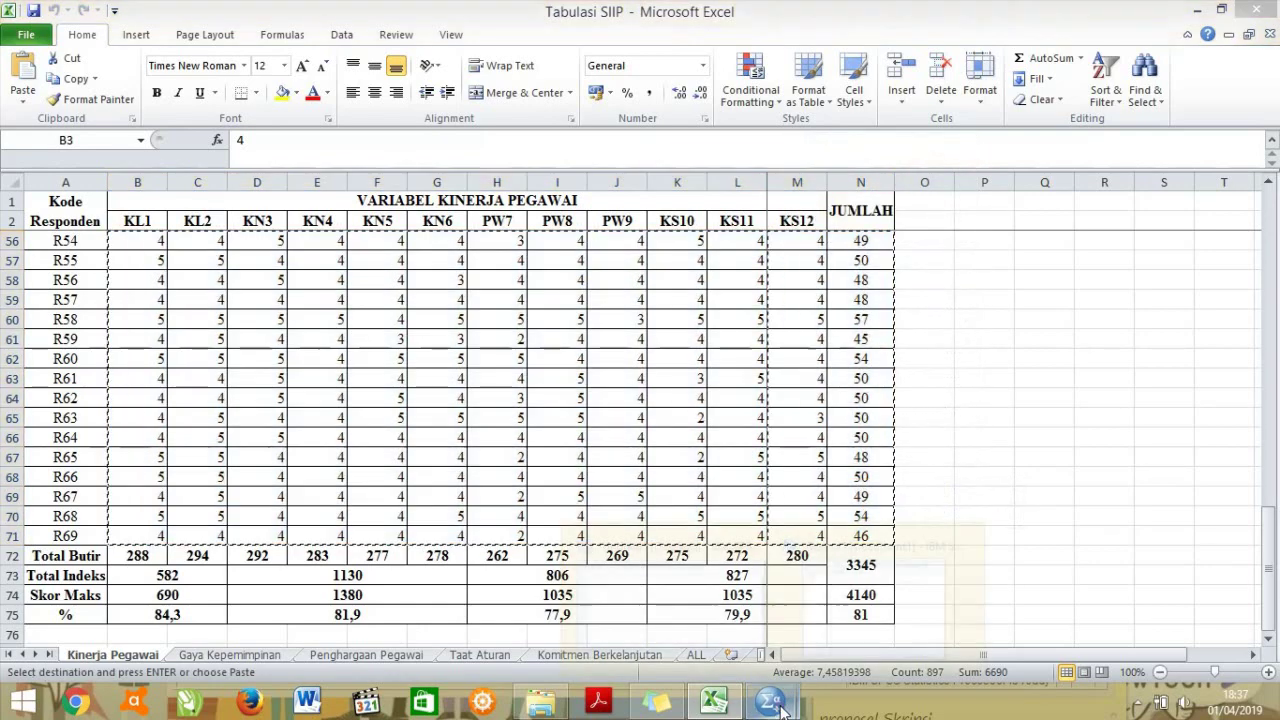
# Switch back to the SPSS dataset, paste the copied scores starting at case 1 of KL1, and check the rows down to the last case.
pyautogui.moveTo(770, 700)
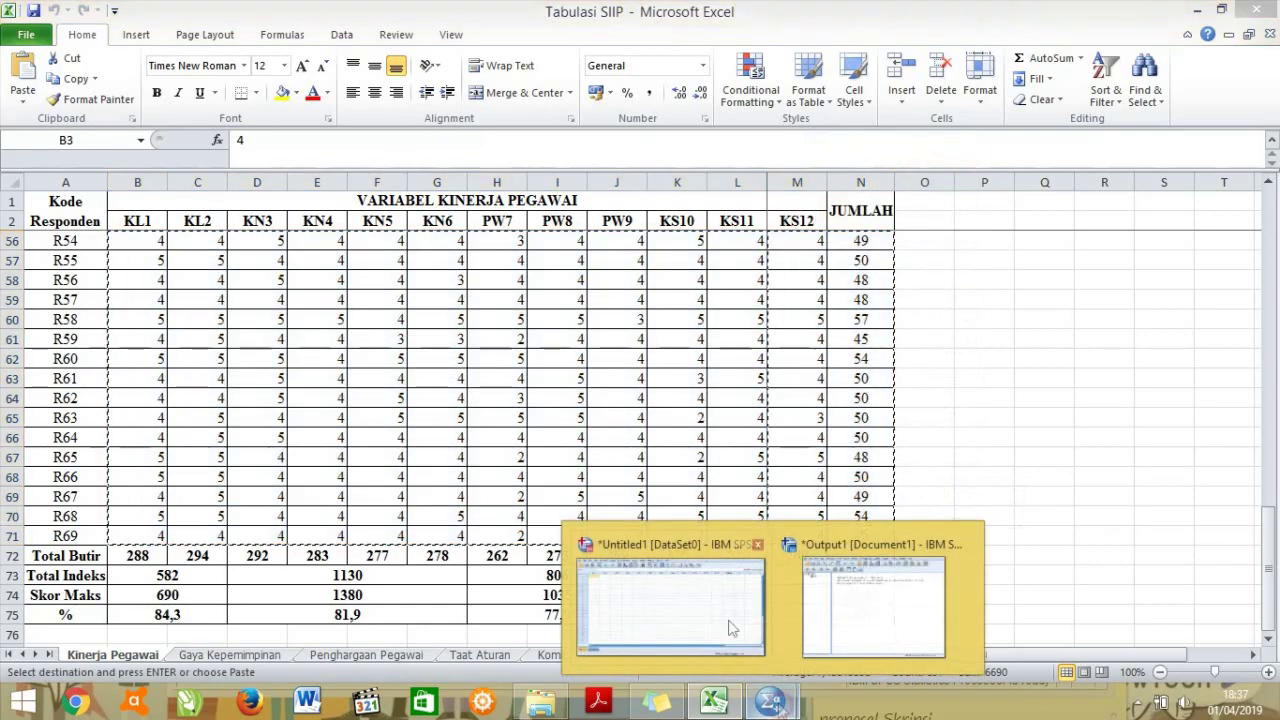
pyautogui.click(666, 566)
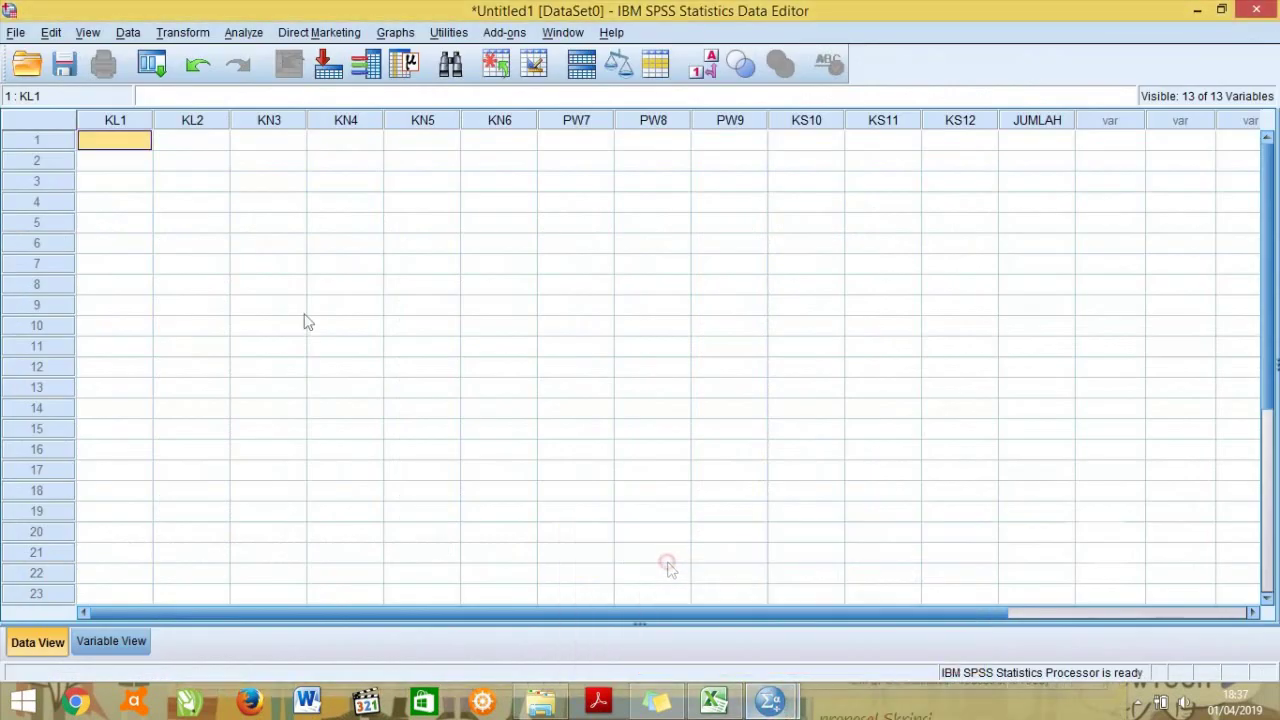
pyautogui.rightClick(128, 142)
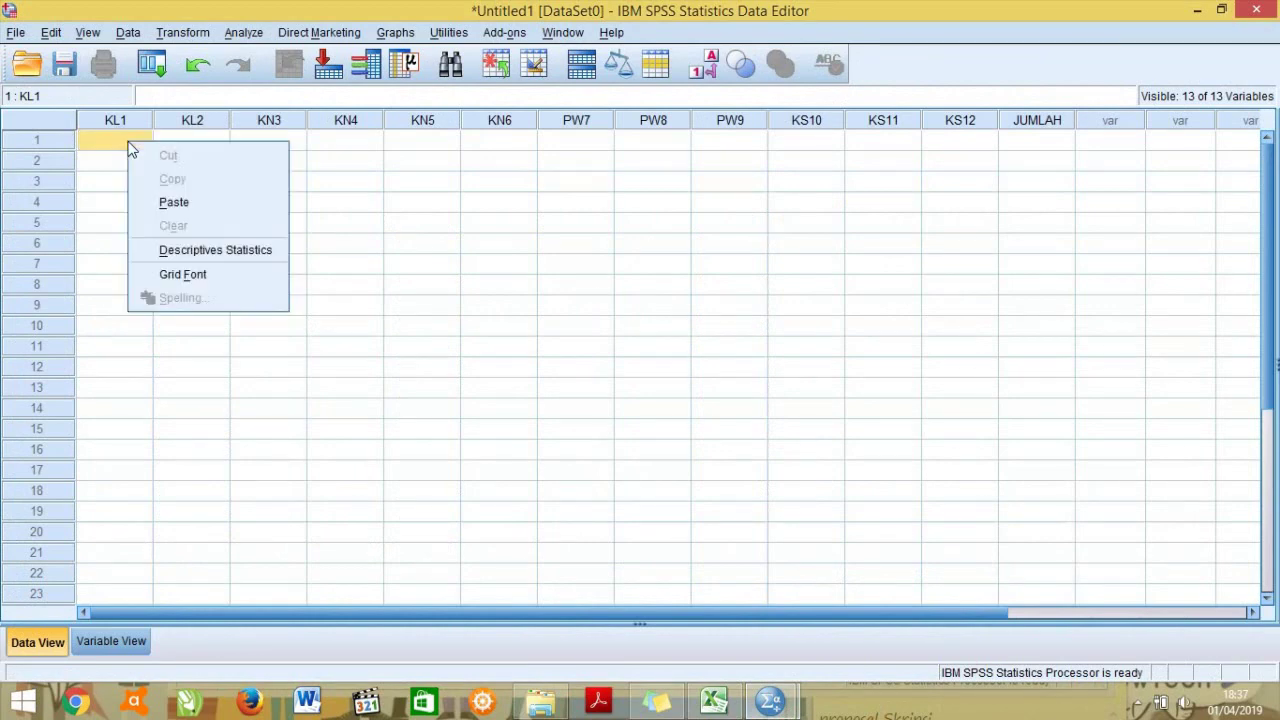
pyautogui.click(170, 205)
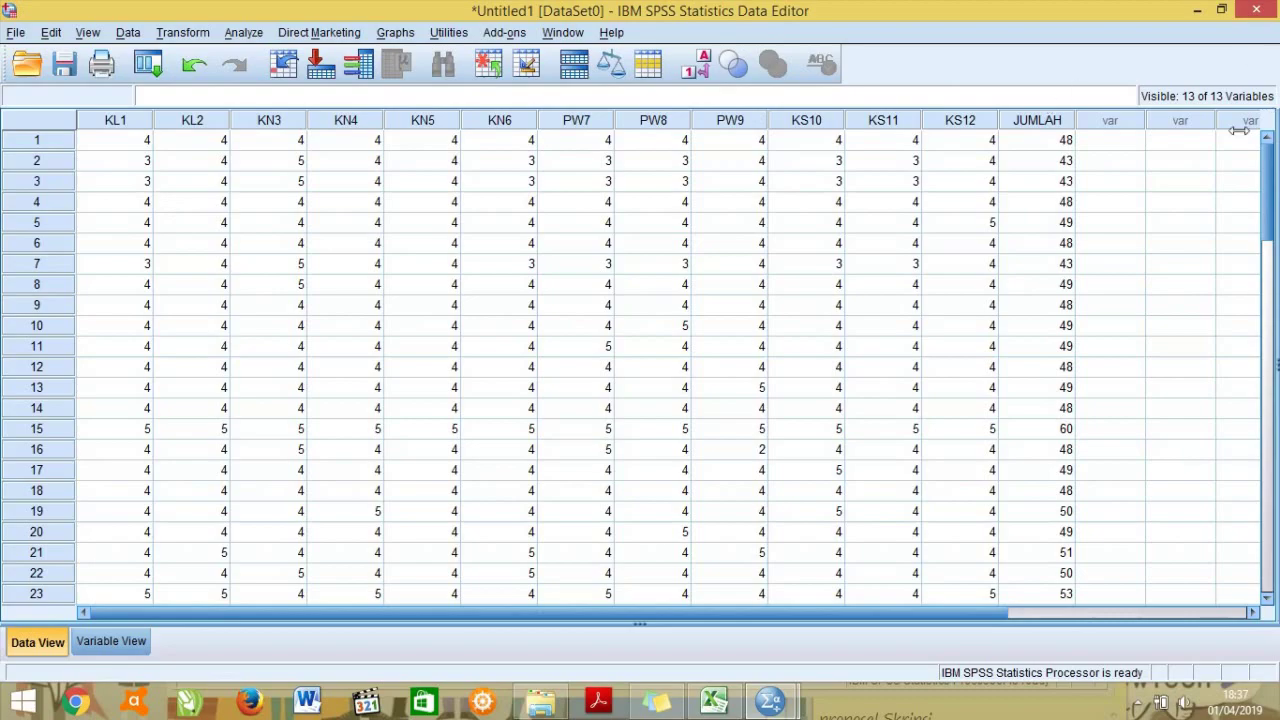
pyautogui.moveTo(1266, 195); pyautogui.dragTo(1262, 424)
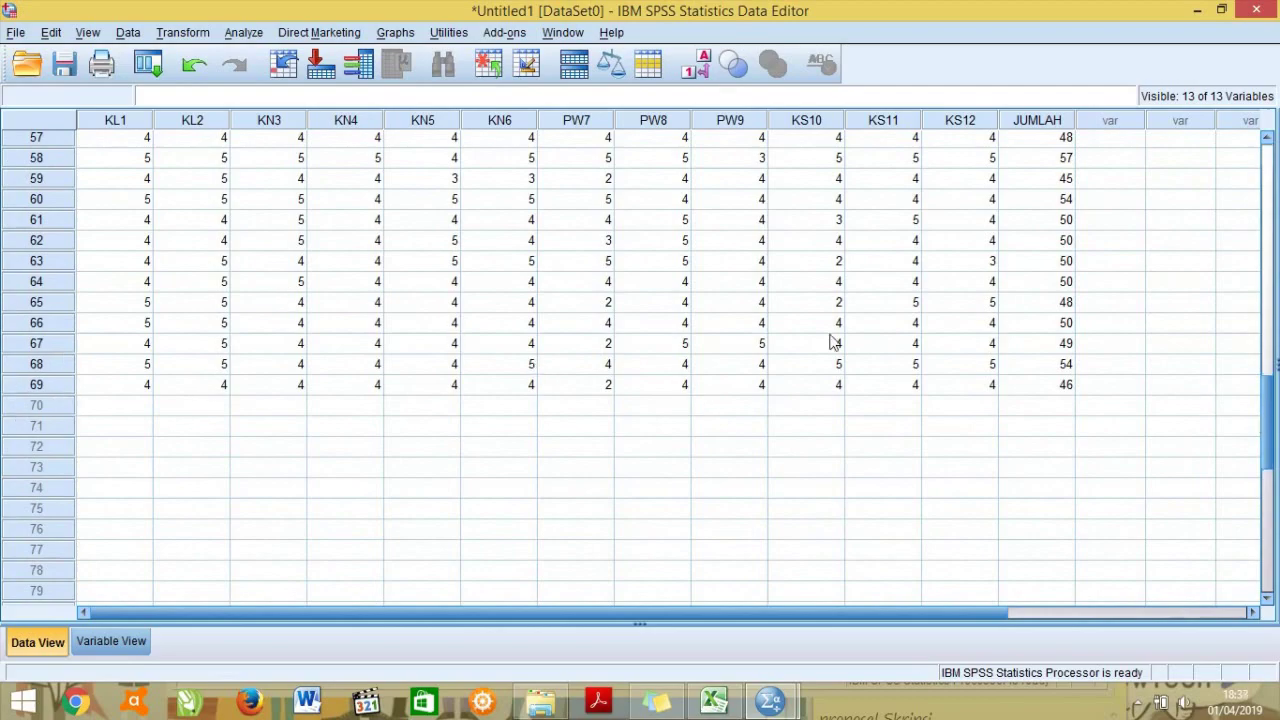
pyautogui.moveTo(1268, 418); pyautogui.dragTo(1268, 170)
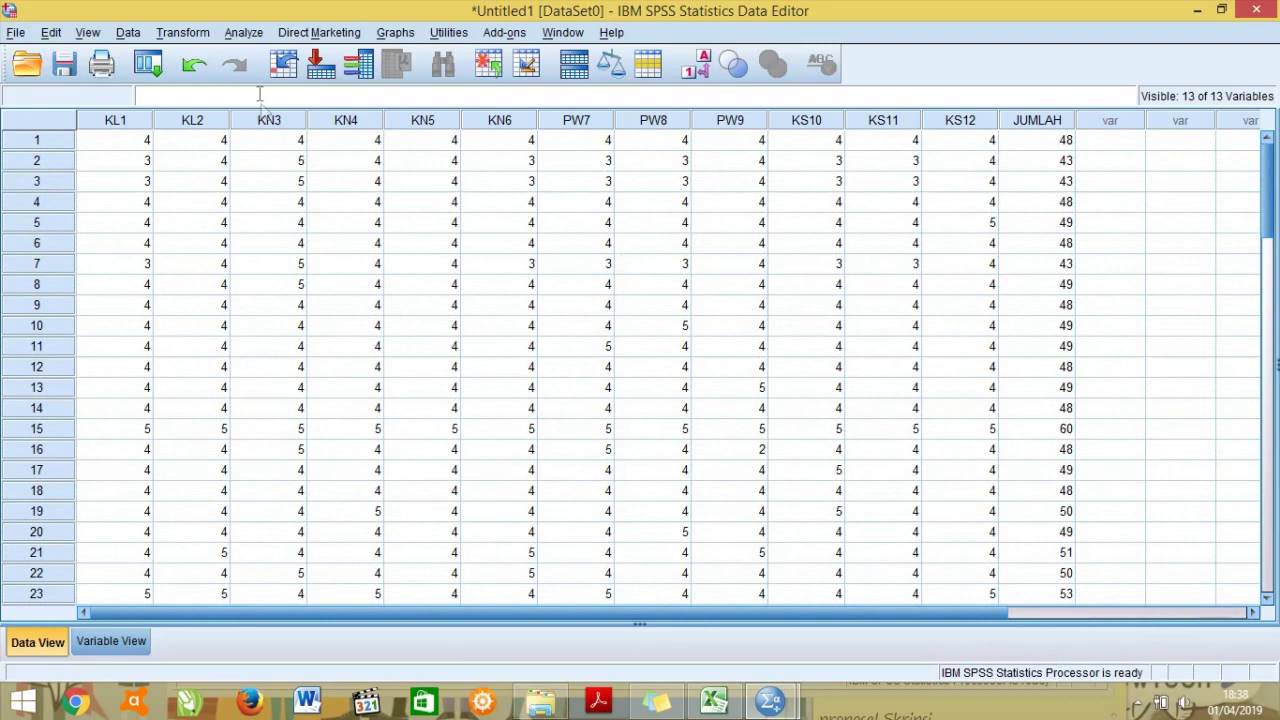
# Run a two-tailed Pearson bivariate correlation on all variables from KL1 to JUMLAH, flagging significant correlations.
pyautogui.click(244, 33)
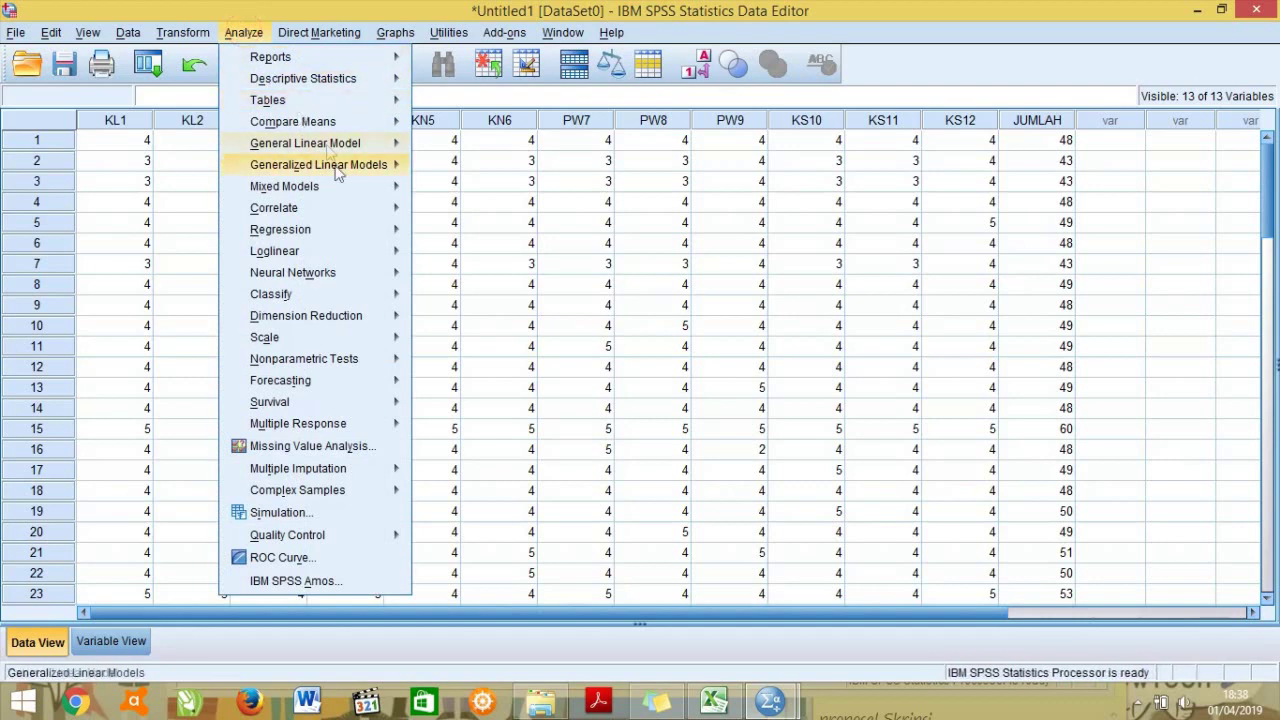
pyautogui.moveTo(347, 210)
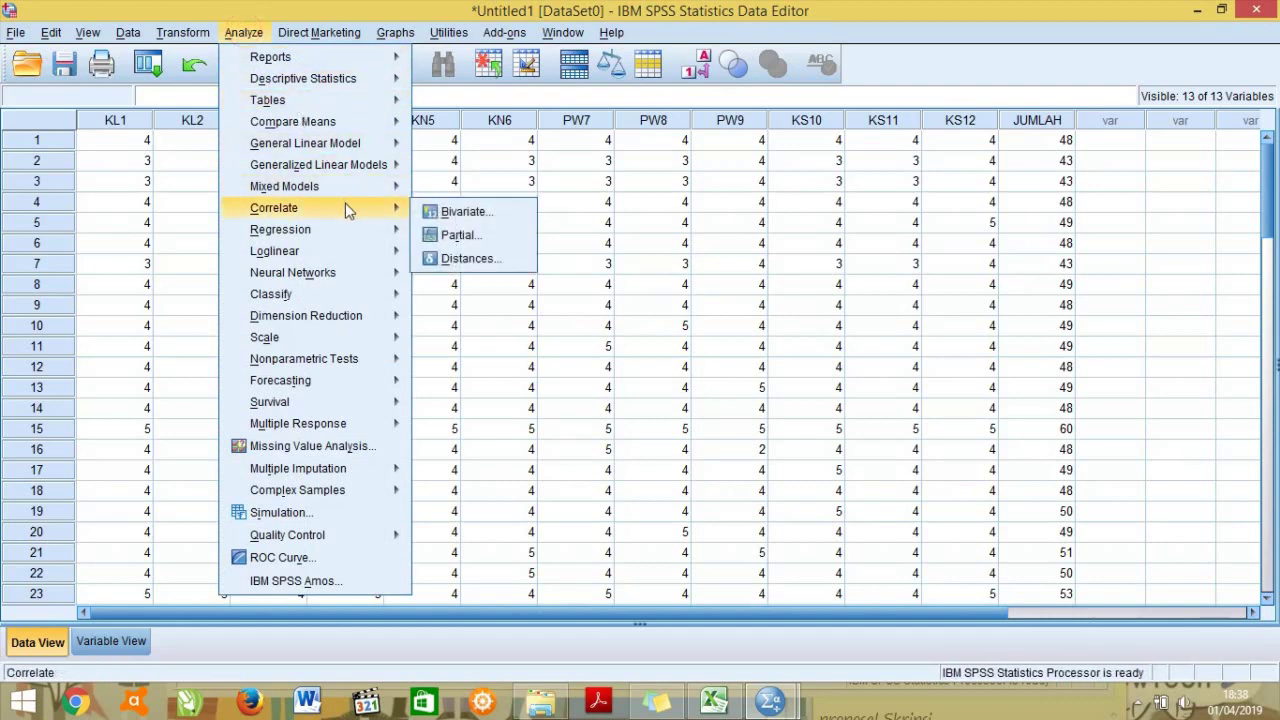
pyautogui.click(462, 214)
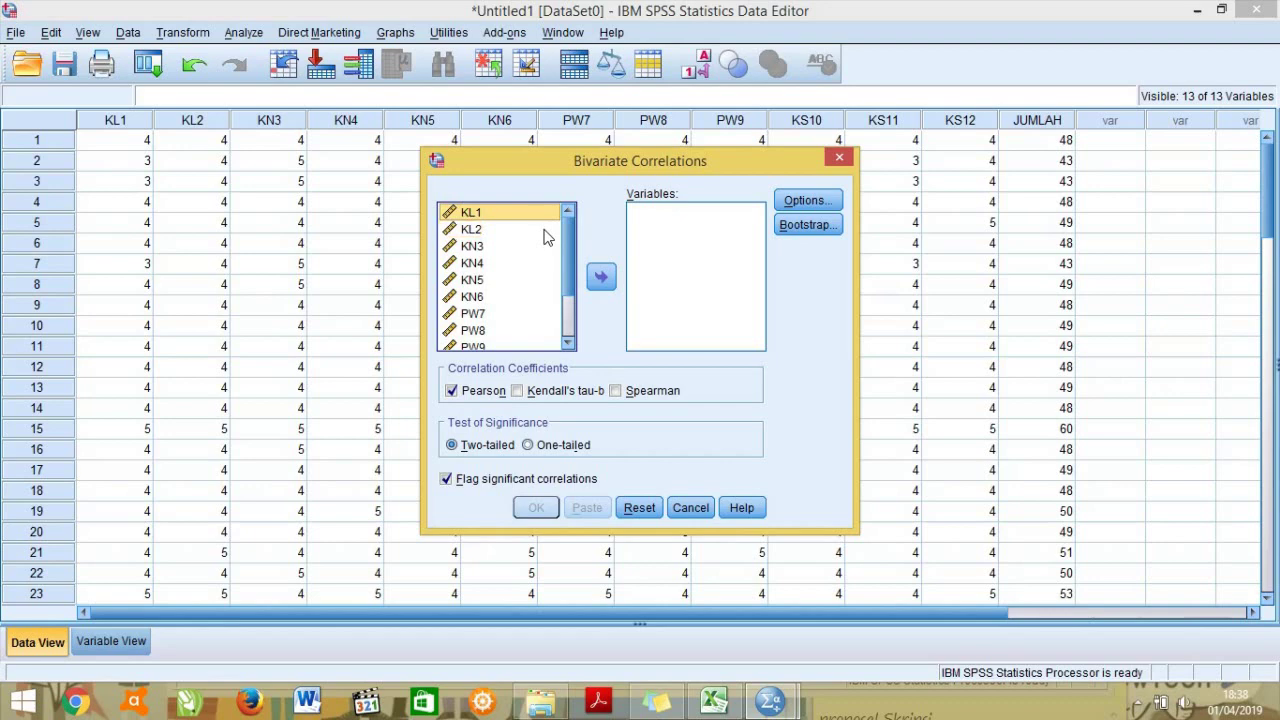
pyautogui.hotkey('ctrl', 'a')
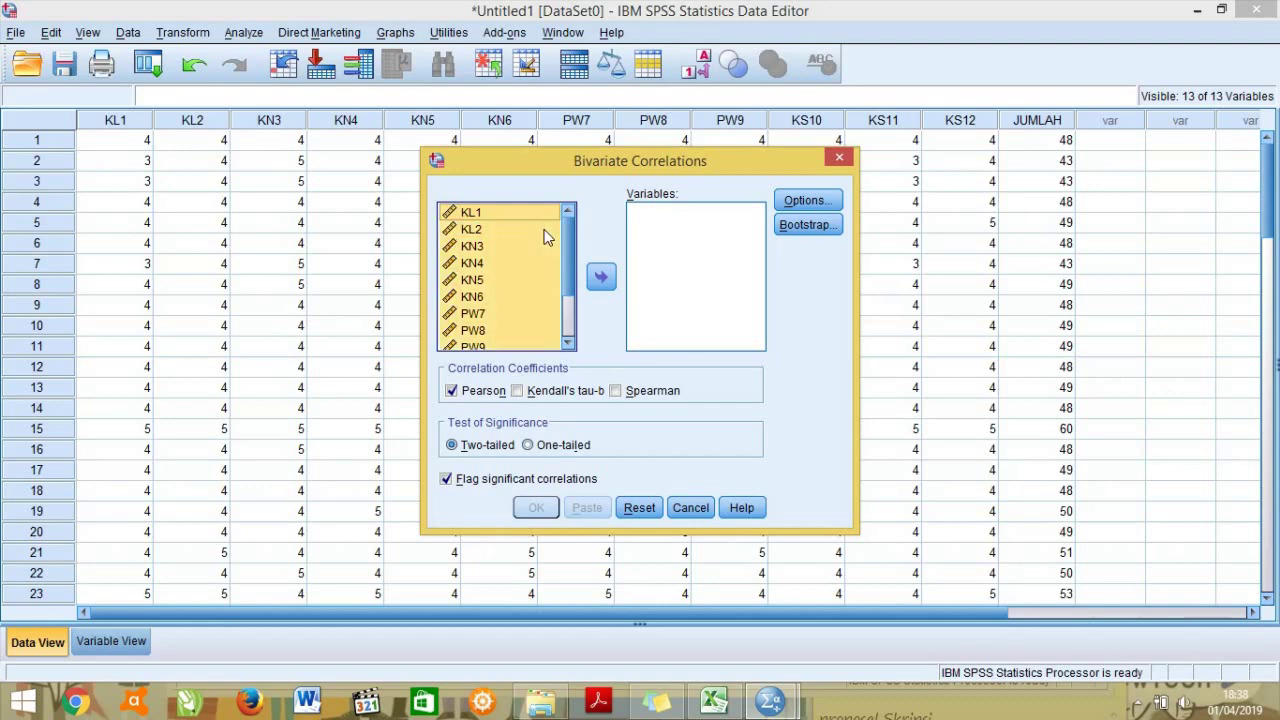
pyautogui.click(600, 275)
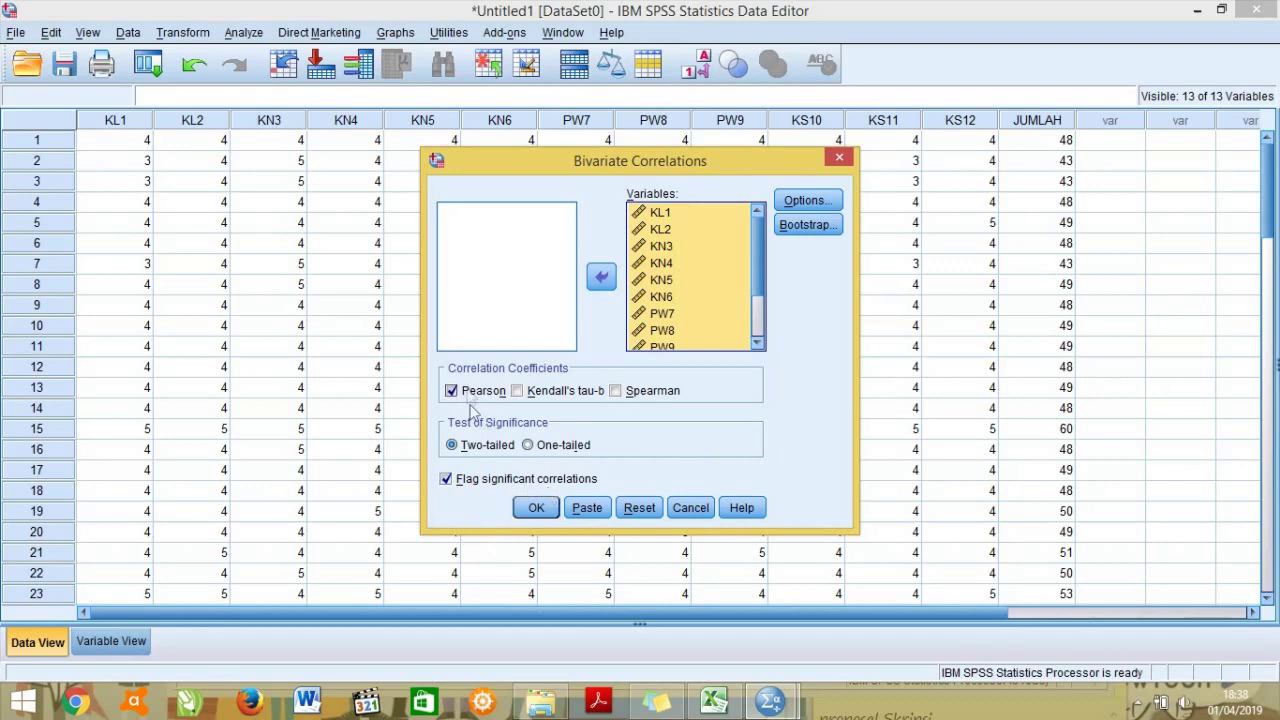
pyautogui.click(535, 509)
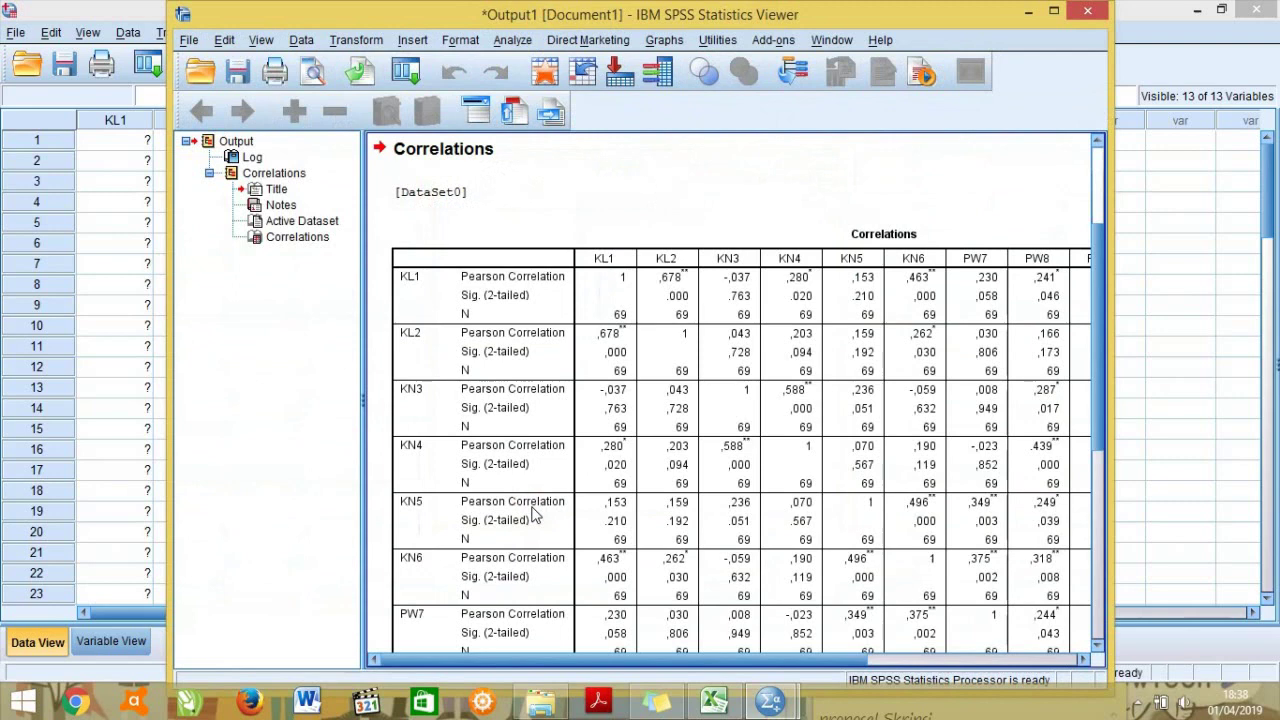
# Examine each item's correlation with JUMLAH and its significance across the Correlations table, and return to the dataset.
pyautogui.click(535, 513)
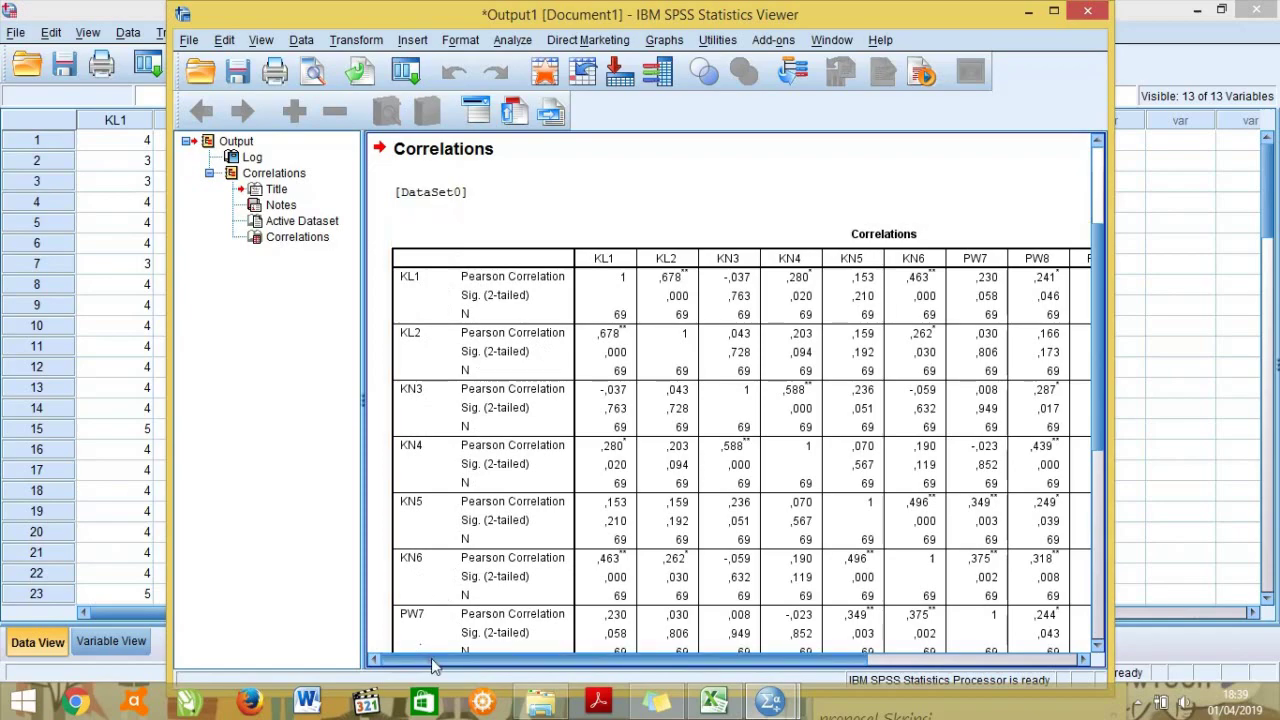
pyautogui.moveTo(431, 658); pyautogui.dragTo(679, 668)
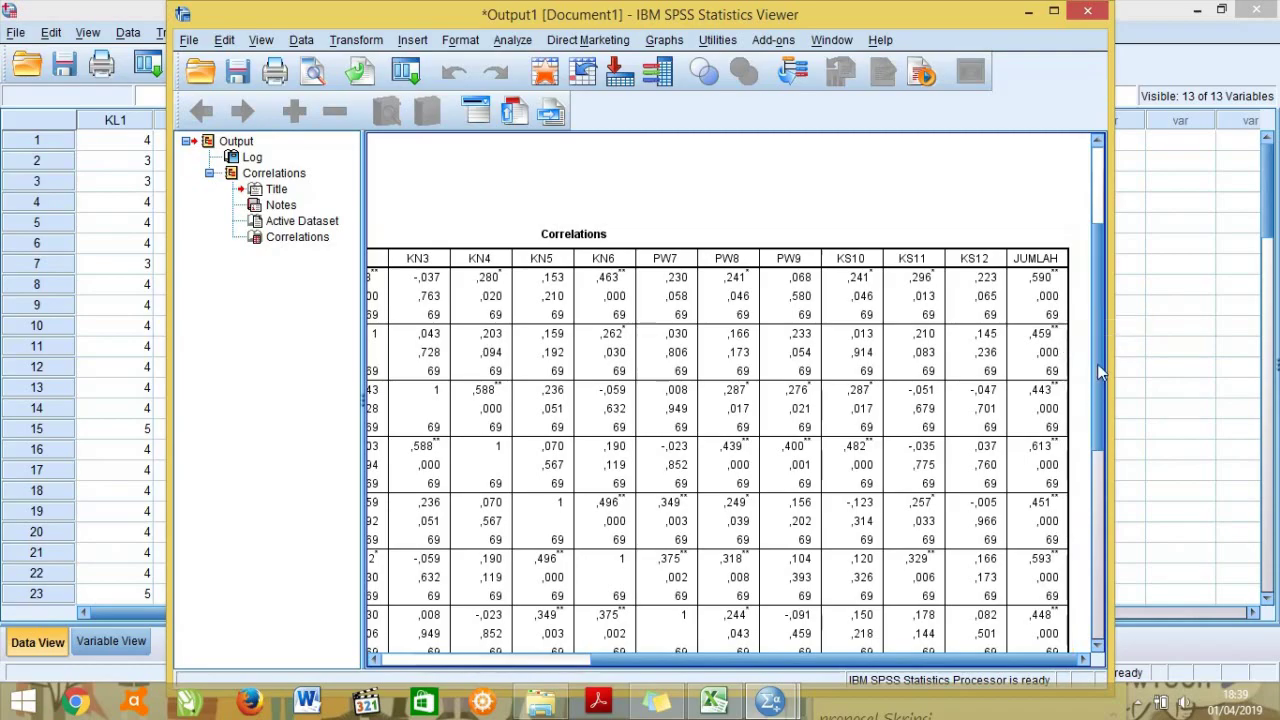
pyautogui.moveTo(1097, 365); pyautogui.dragTo(1117, 540)
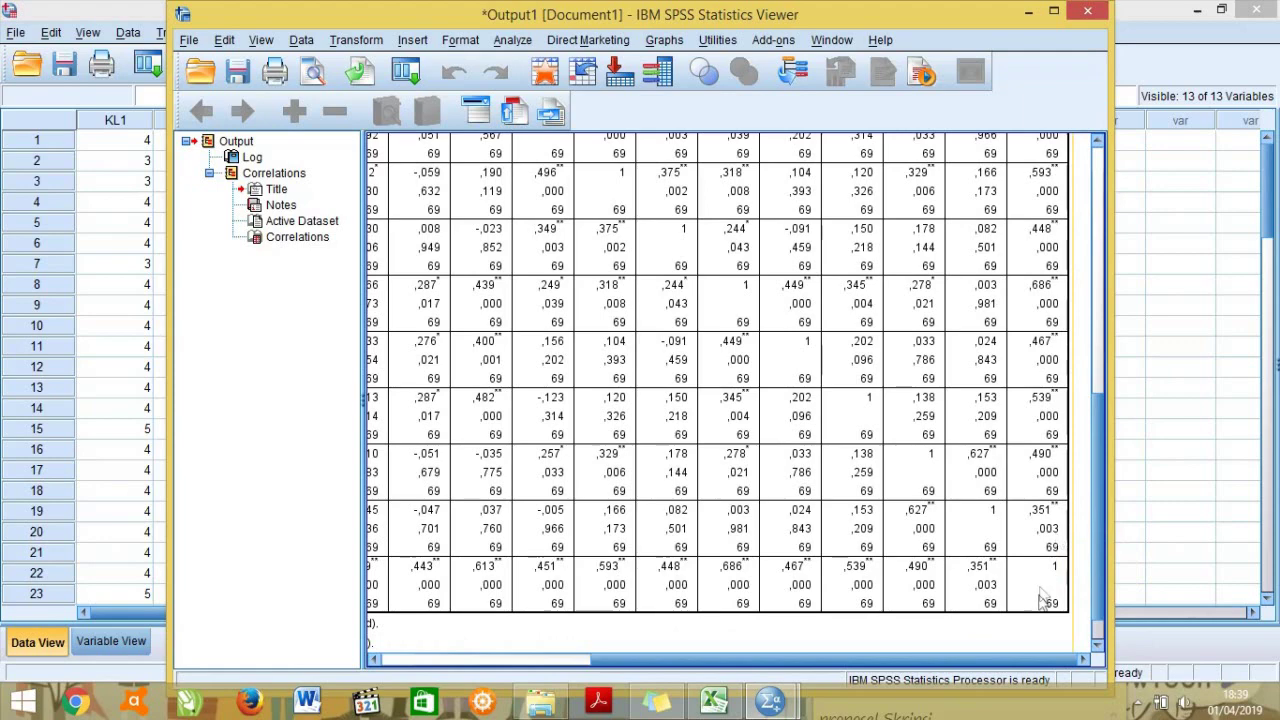
pyautogui.moveTo(1014, 658); pyautogui.dragTo(740, 656)
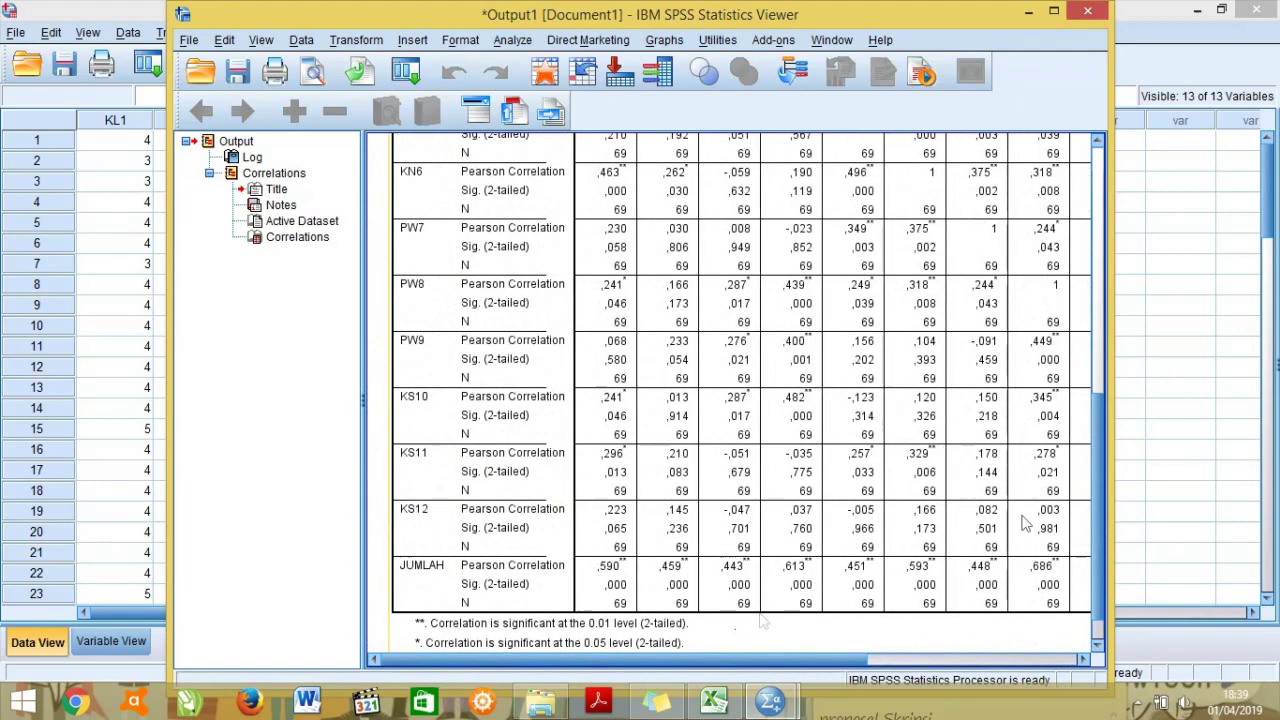
pyautogui.moveTo(1104, 507); pyautogui.dragTo(1095, 354)
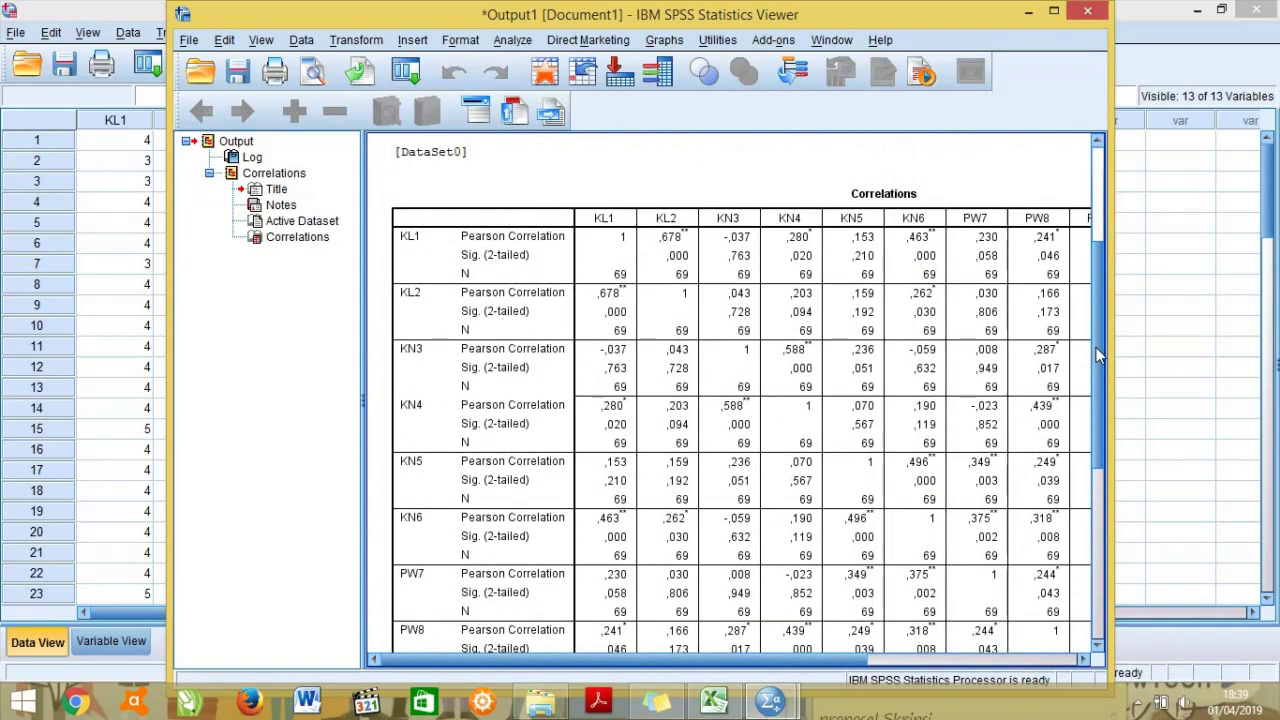
pyautogui.moveTo(850, 656); pyautogui.dragTo(1118, 657)
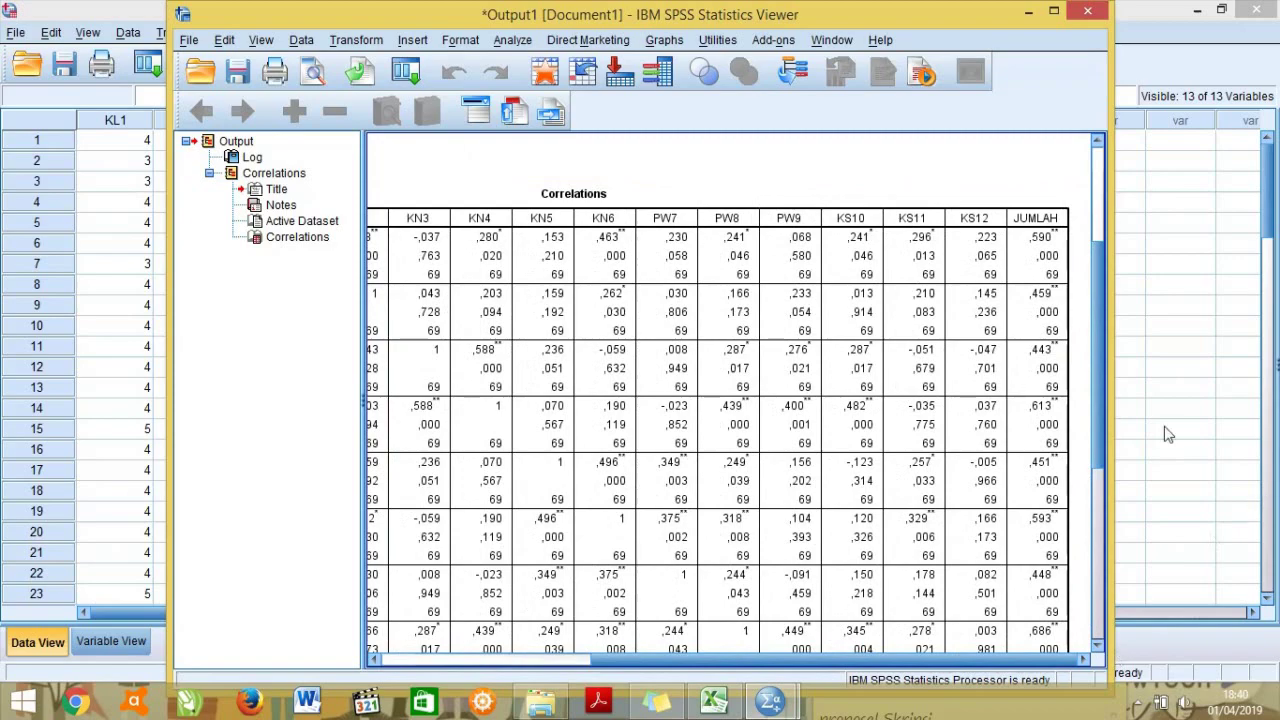
pyautogui.moveTo(1104, 415); pyautogui.dragTo(1097, 593)
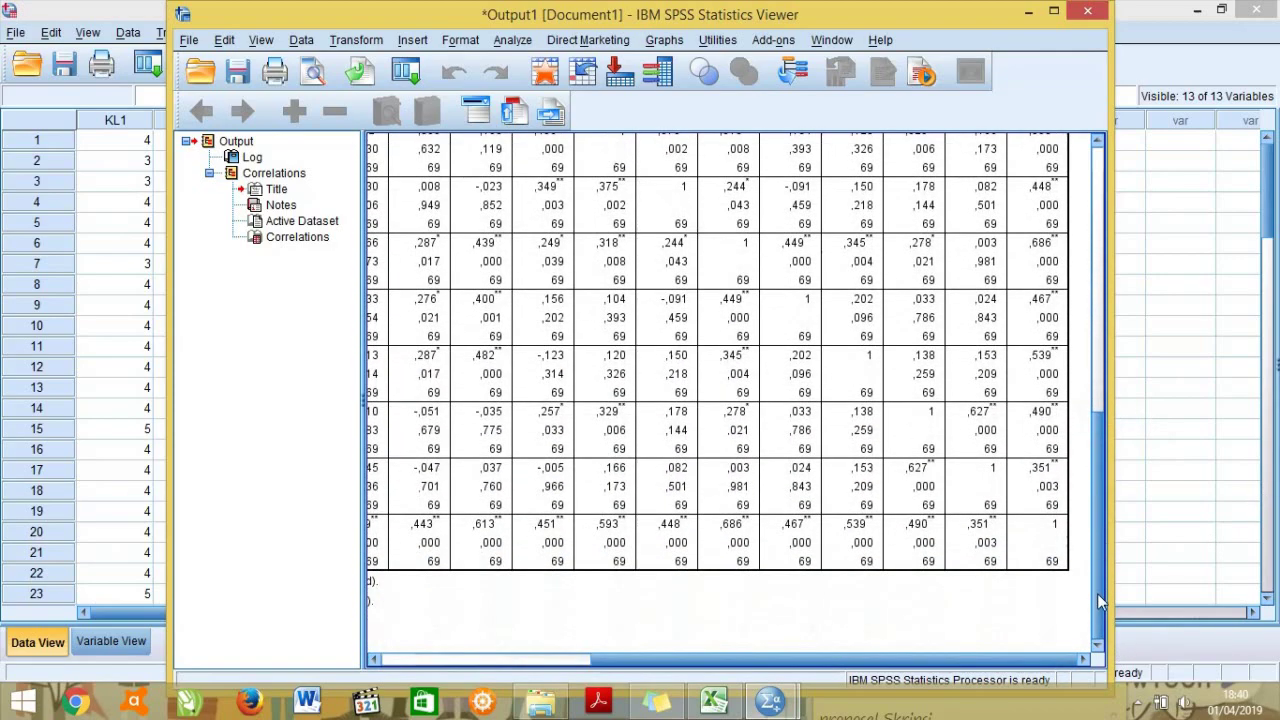
pyautogui.click(1180, 181)
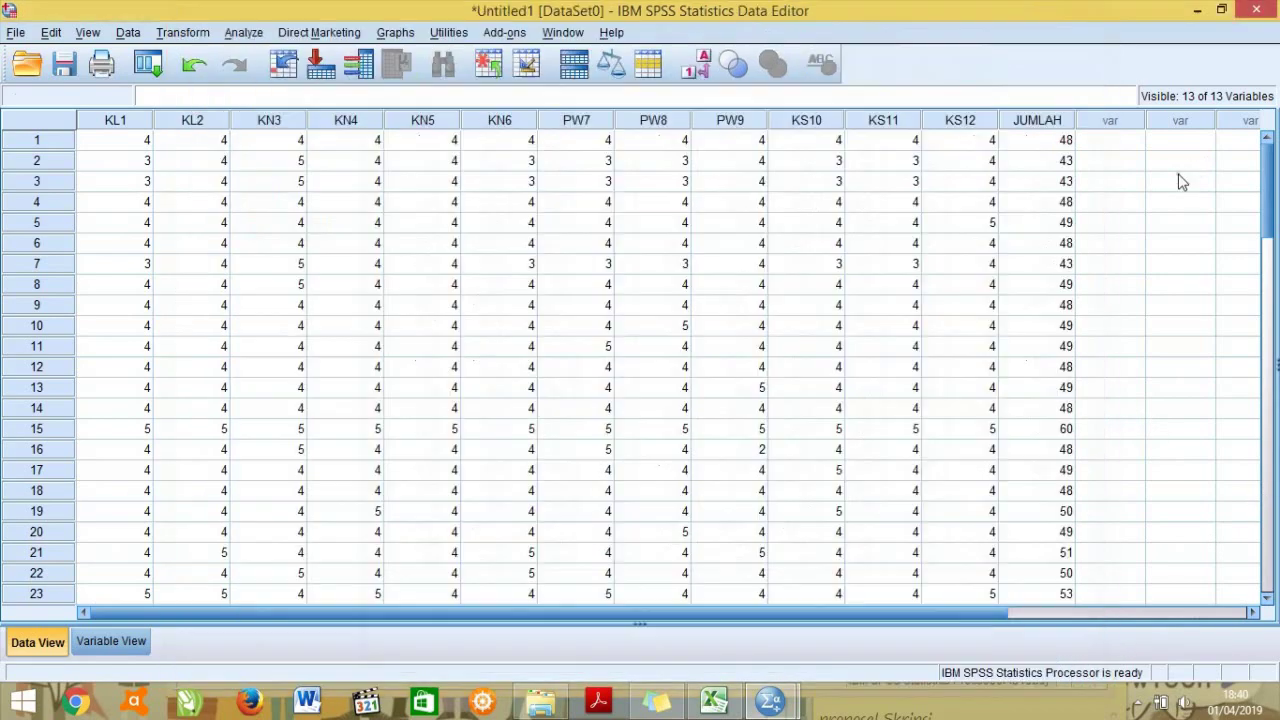